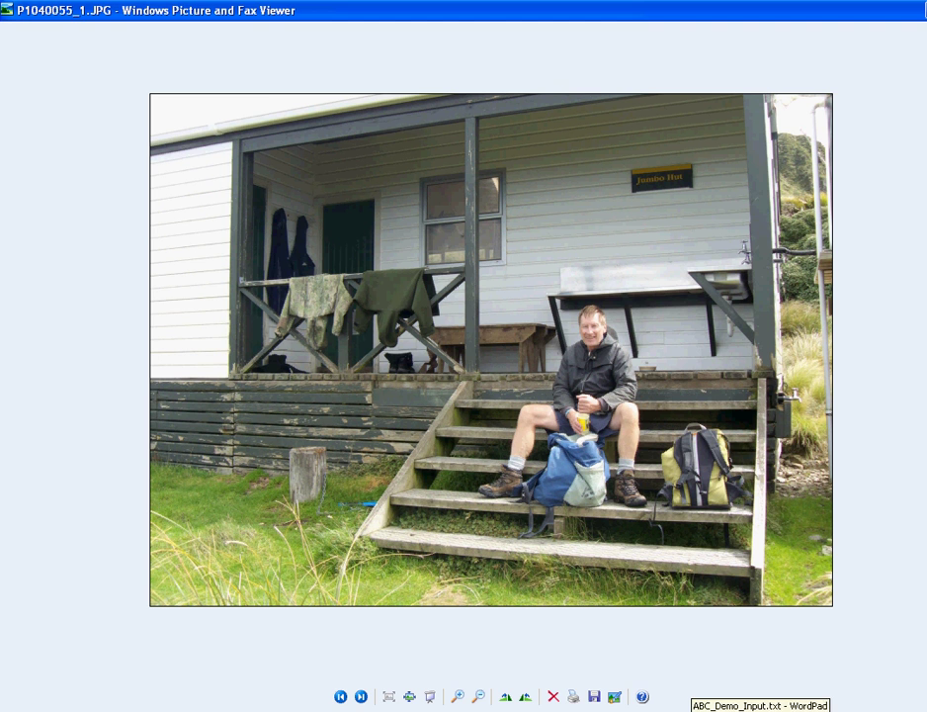
Examine the completed ABC_Invoice_Mockup.ppt, the blank ABC_Invoice.ppt form and the input data in ABC_Demo_Input.txt
click(571, 711)
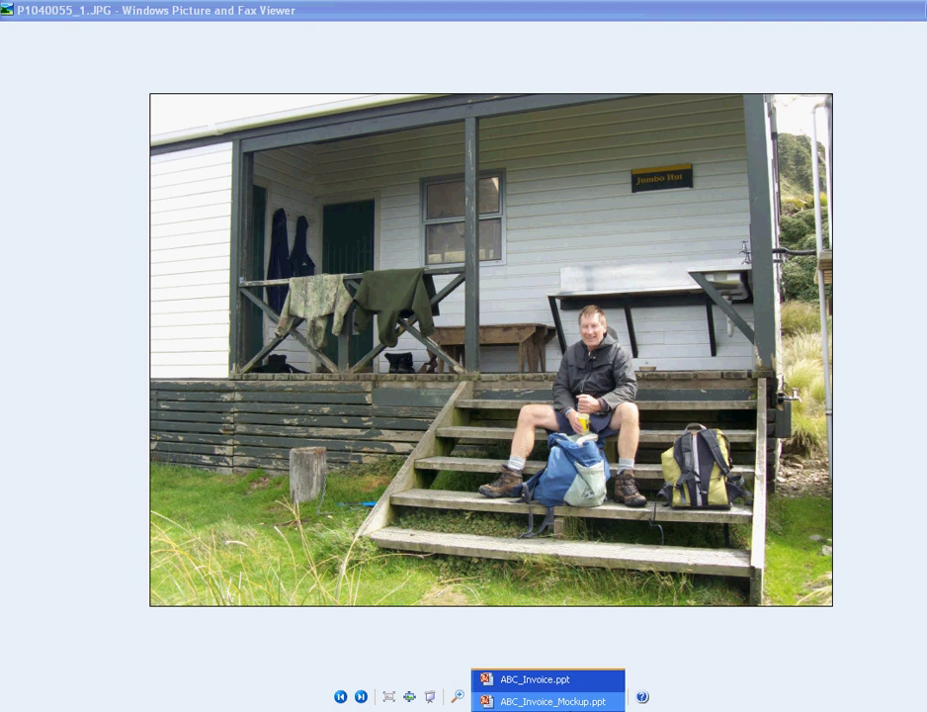
click(572, 702)
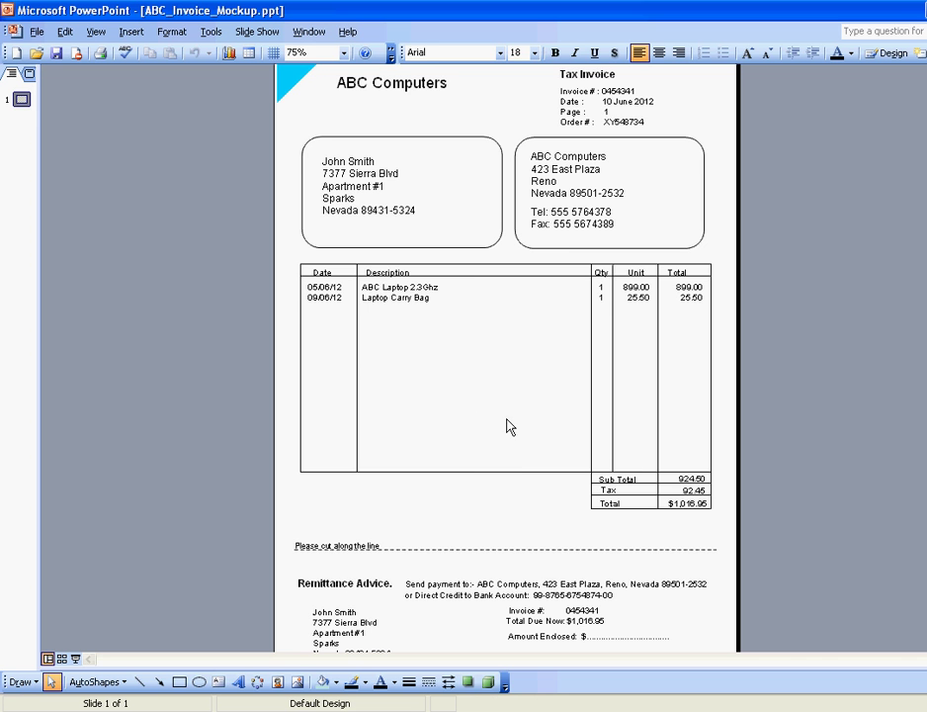
click(494, 711)
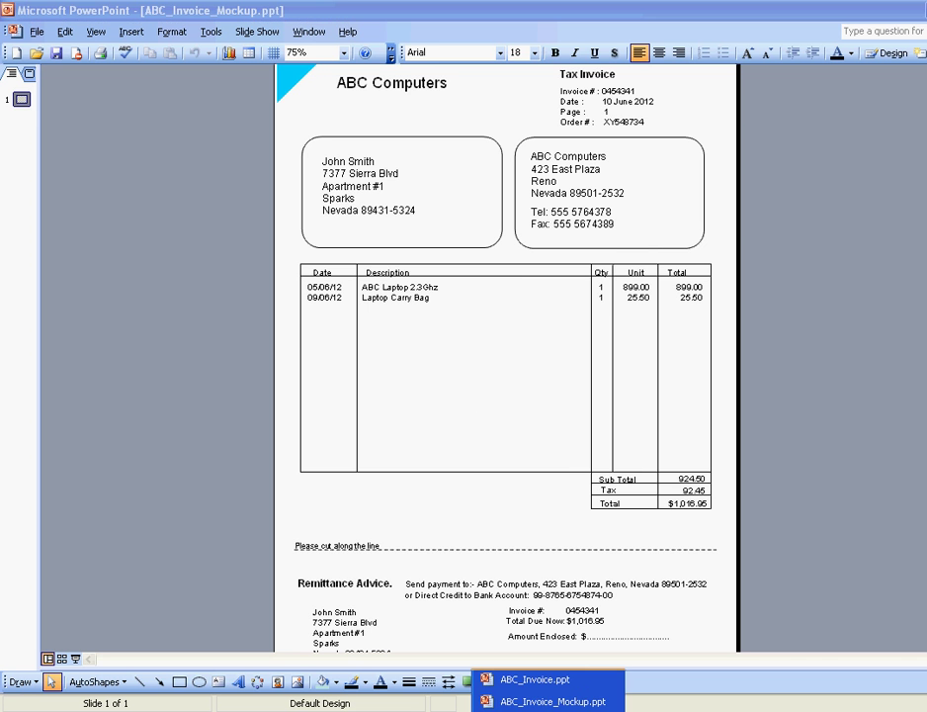
click(520, 682)
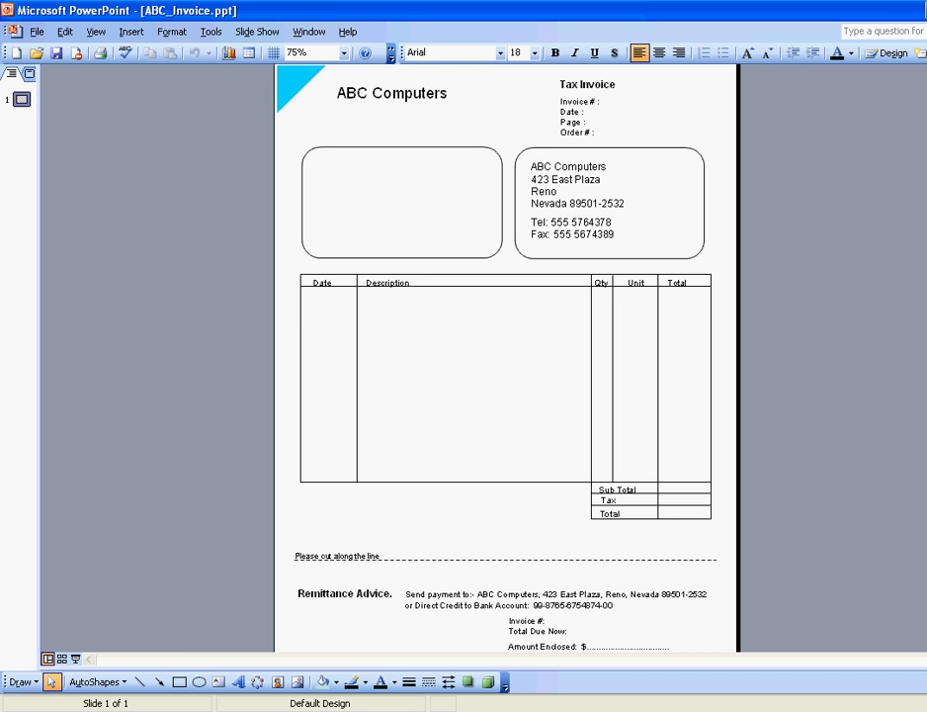
key(alt+Tab)
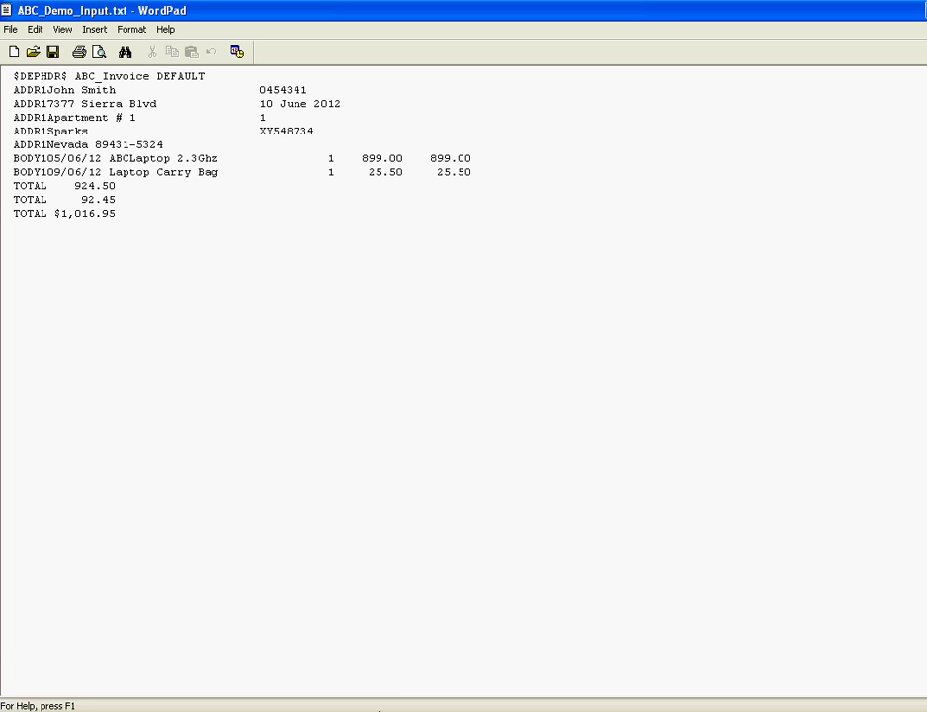
Switch to Enterprise Output Manager and launch its Form File Utility
click(379, 708)
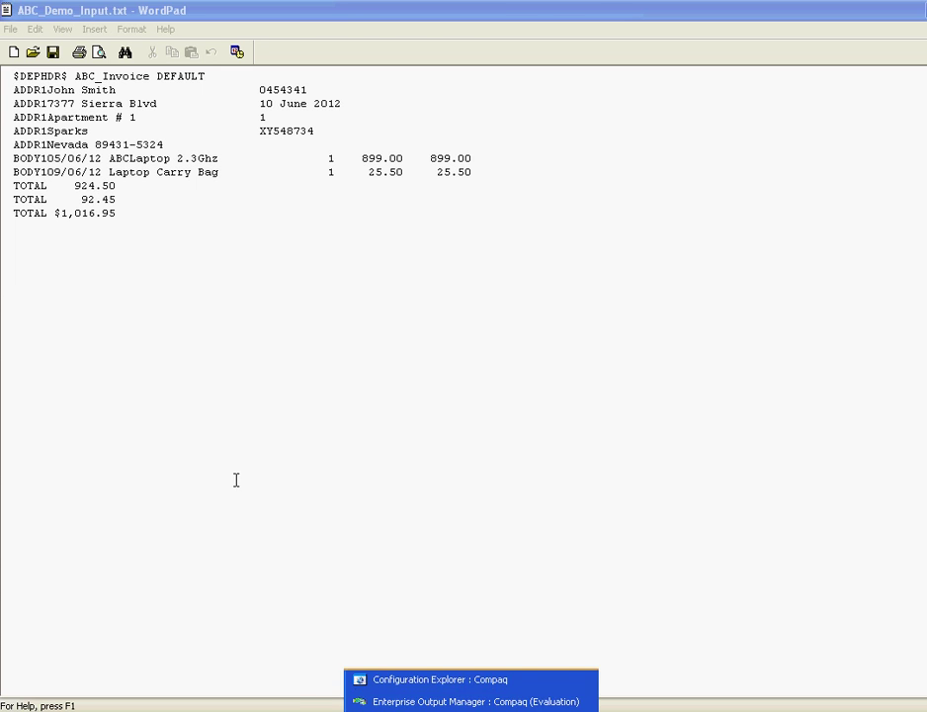
click(368, 701)
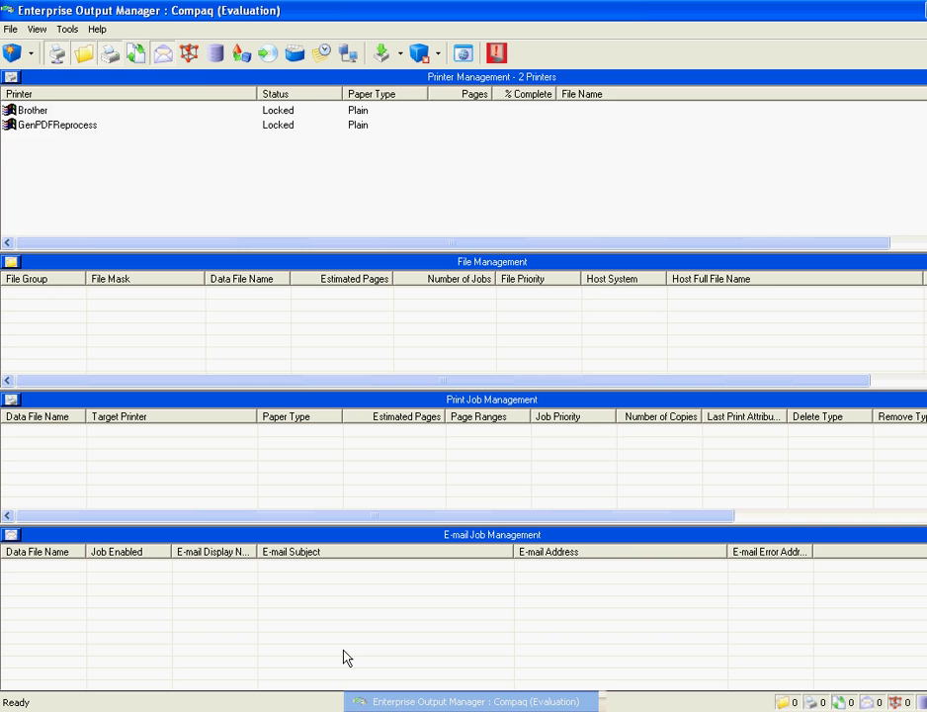
click(66, 28)
click(100, 120)
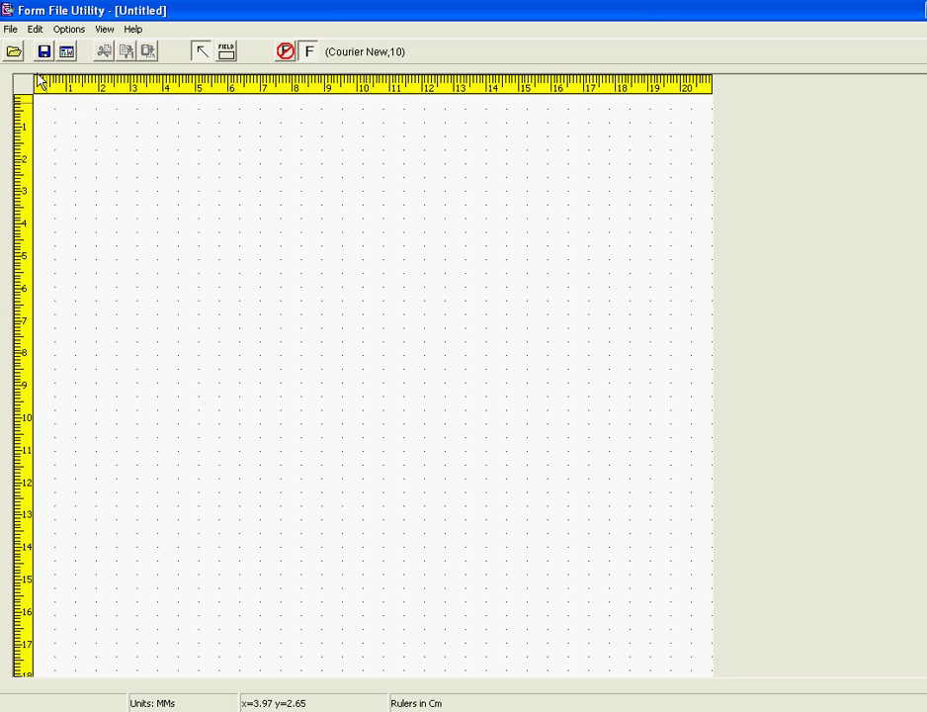
Confirm A4 portrait as the default page setup for the form
click(12, 29)
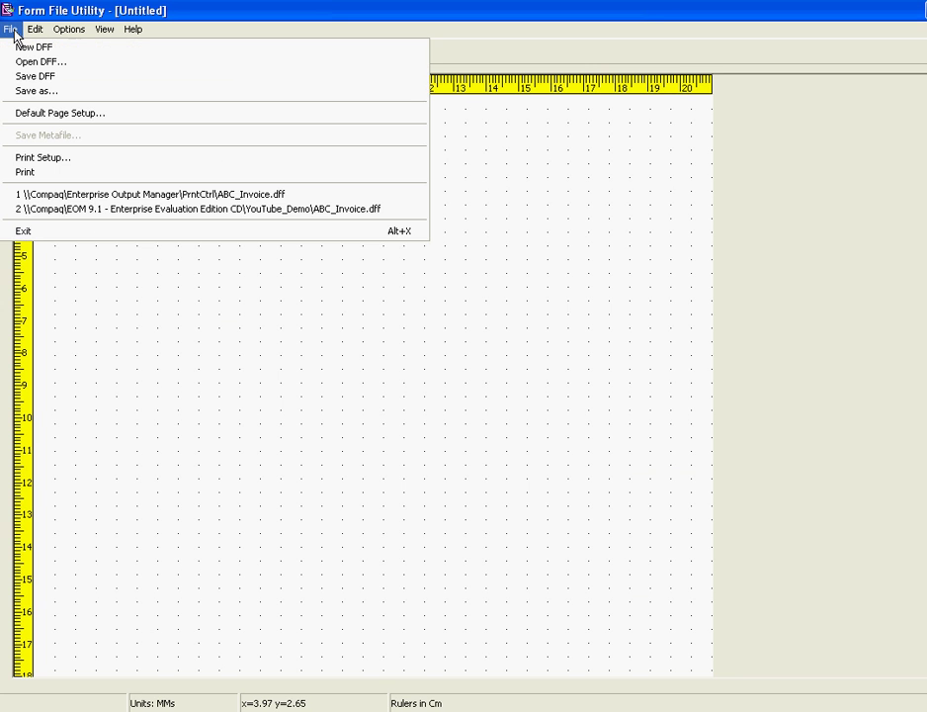
click(48, 118)
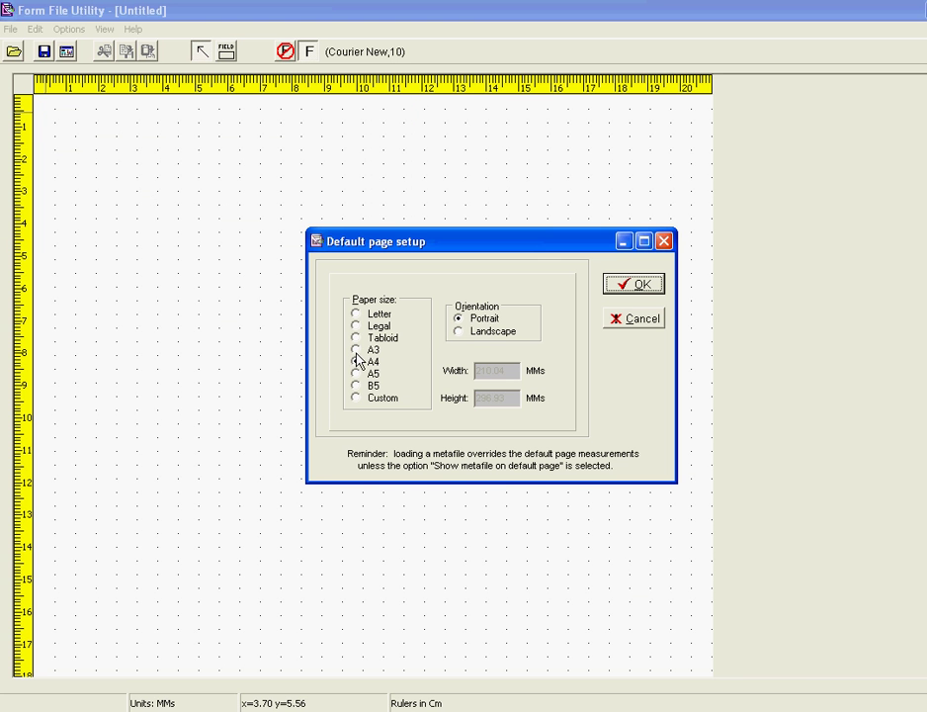
click(632, 289)
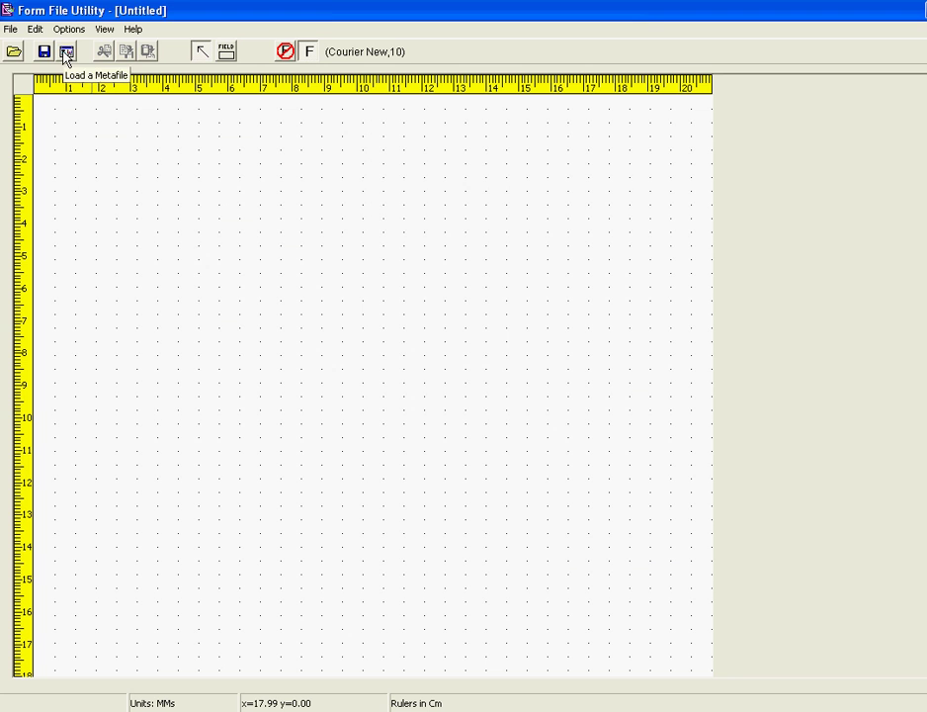
Load the ABC_Invoice.wmf metafile as the background of the untitled form
click(65, 54)
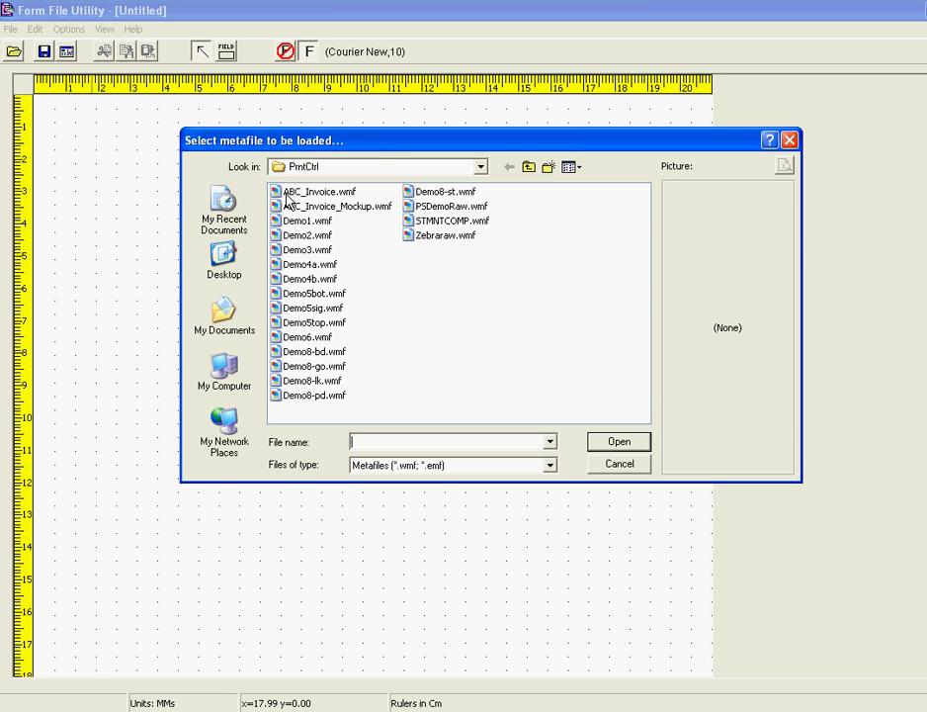
click(310, 193)
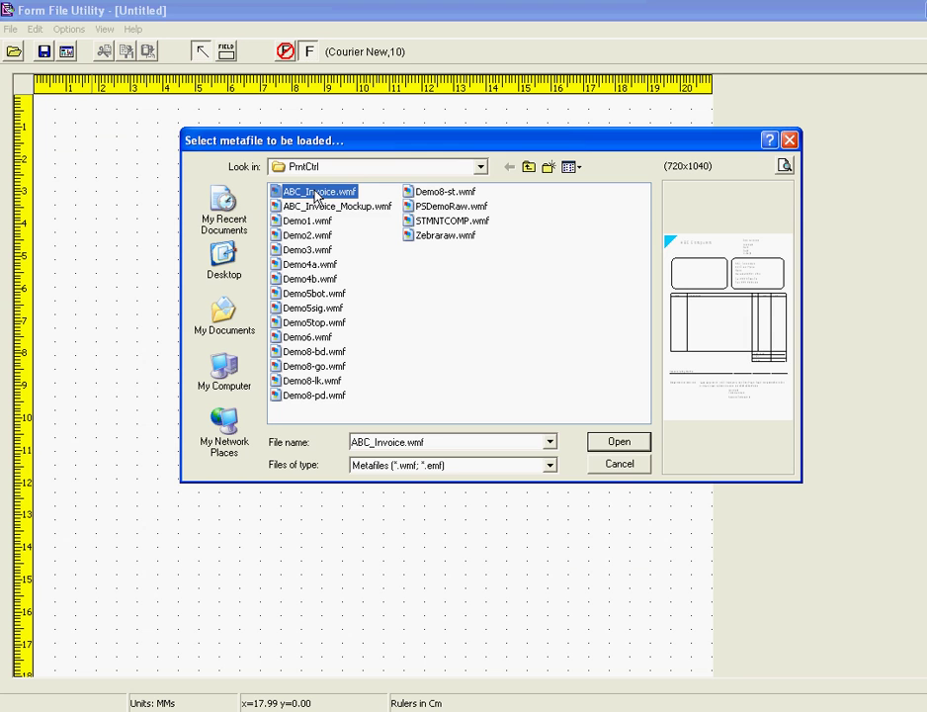
click(602, 445)
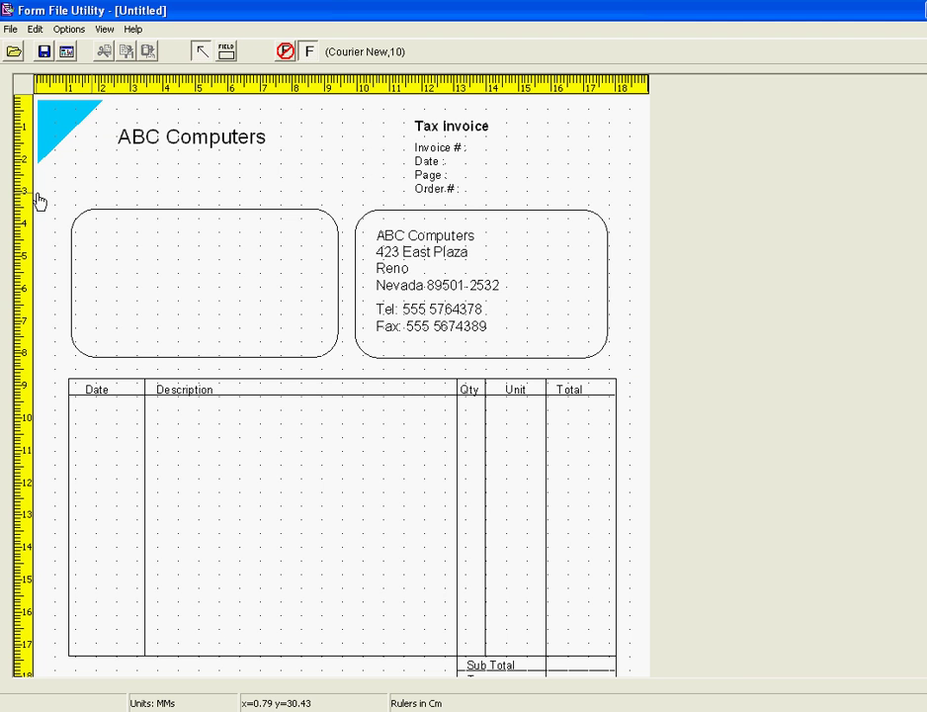
Open the existing form file ABC_Invoice.dff from the PrntCtrl folder
click(9, 30)
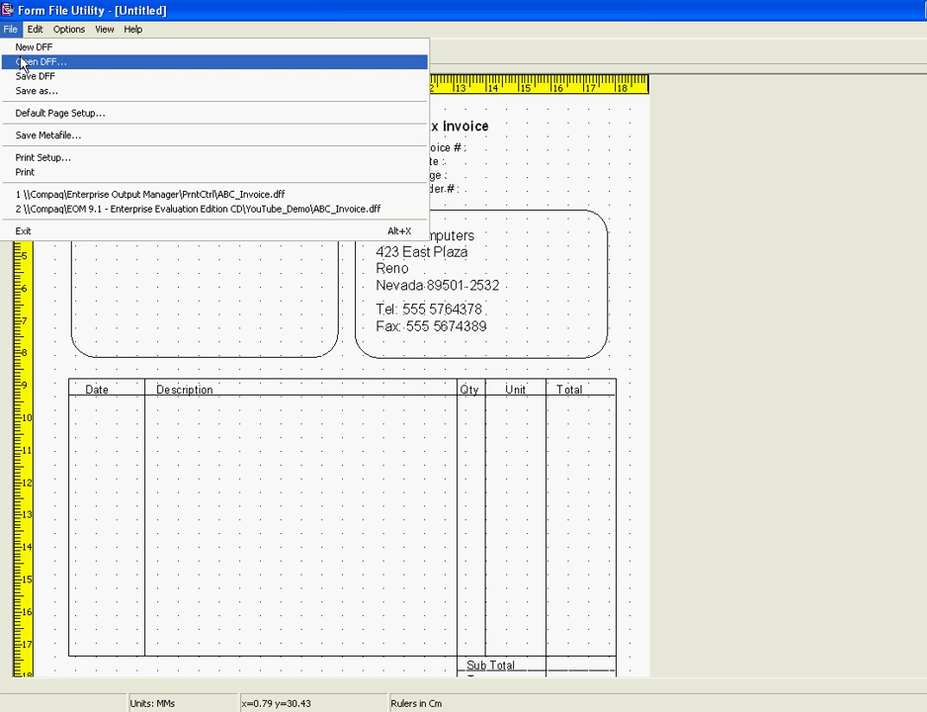
click(12, 61)
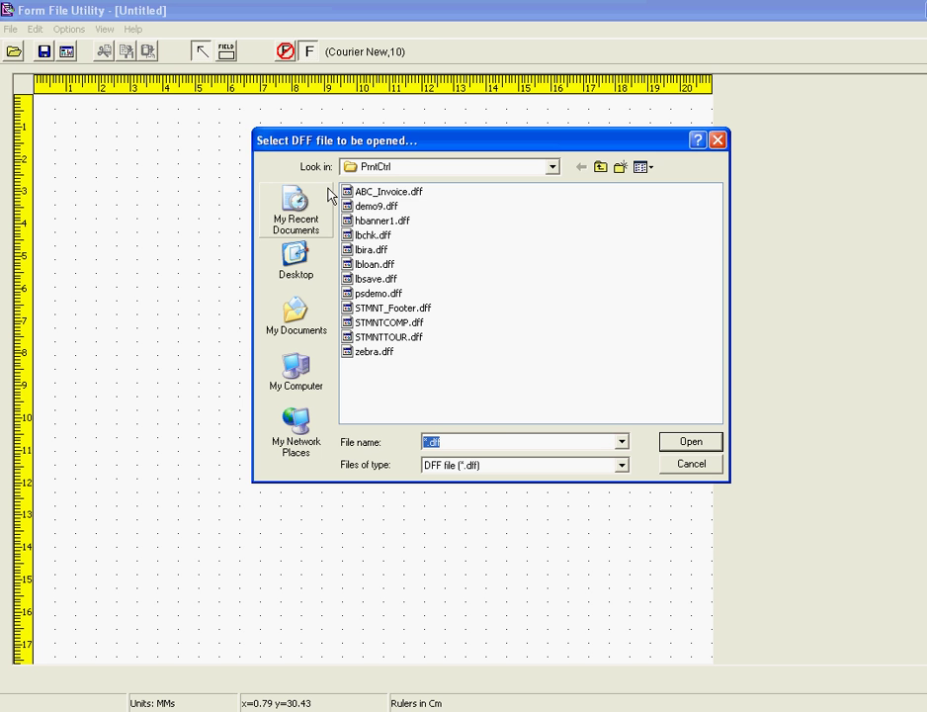
click(389, 193)
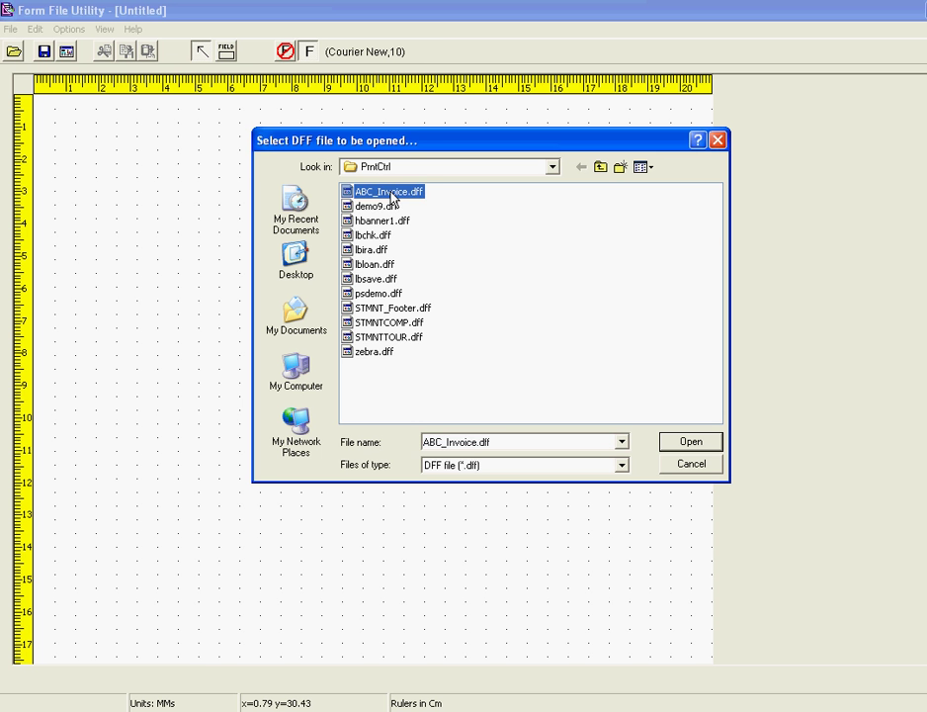
click(687, 441)
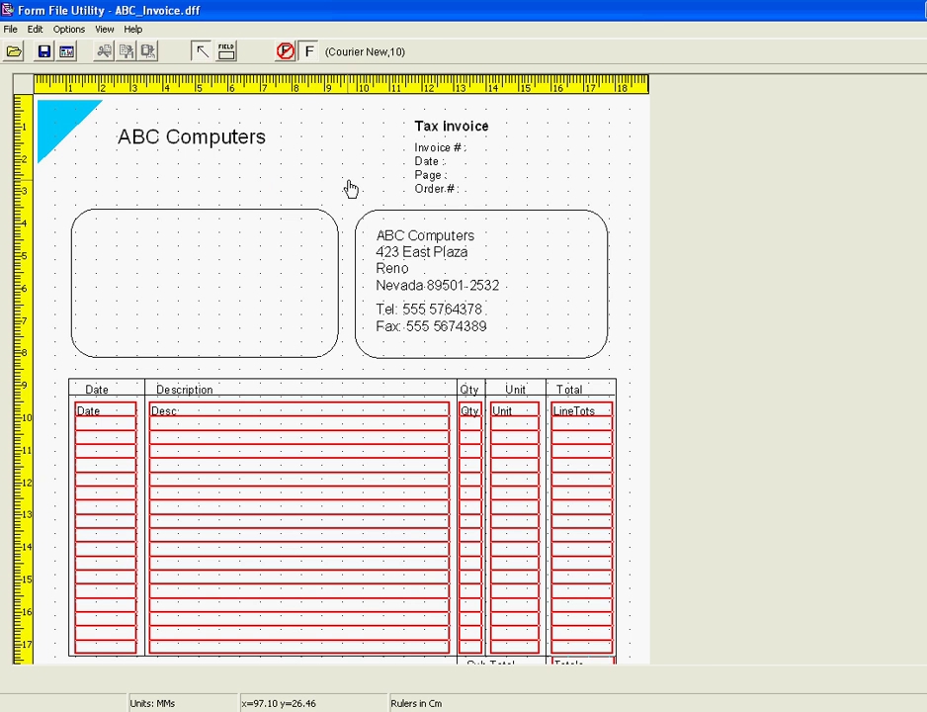
Set the form's font for new fields to Arial, Regular, size 12
click(310, 54)
text(a)
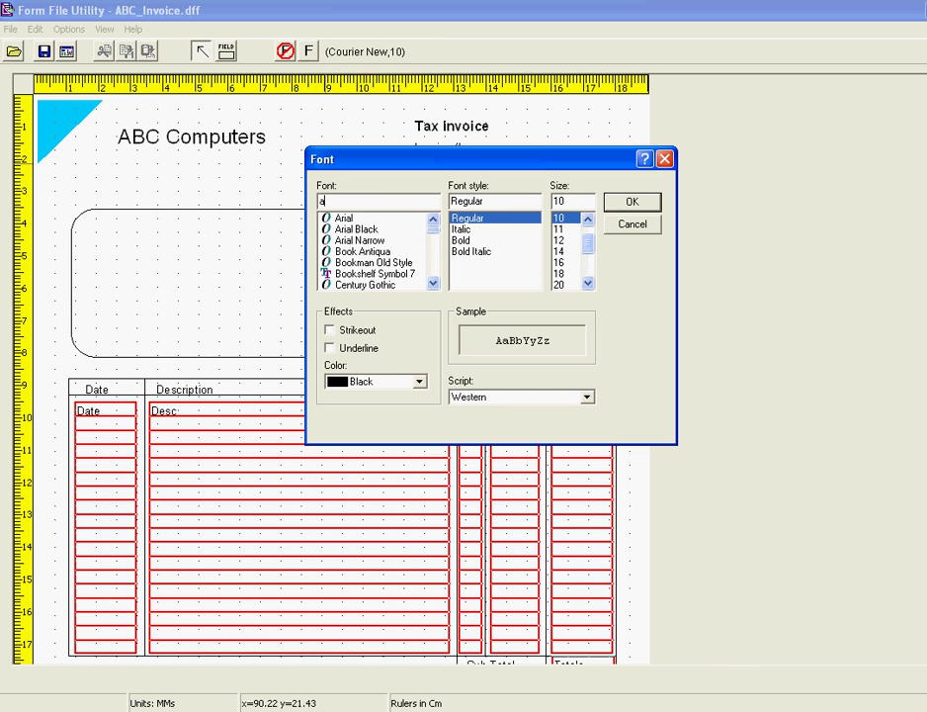
text(r)
click(358, 218)
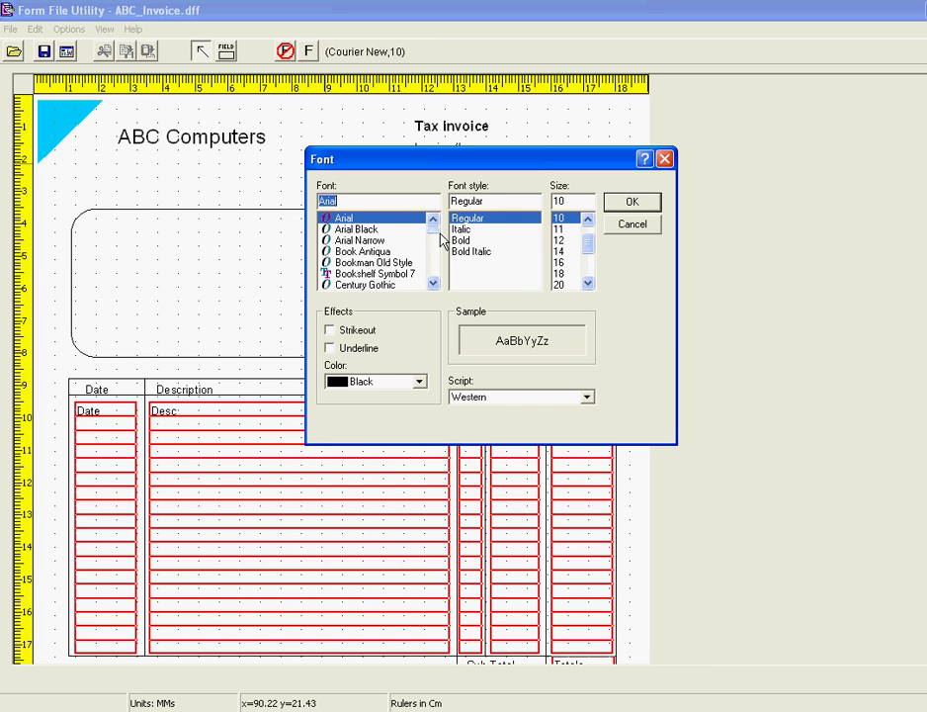
click(560, 239)
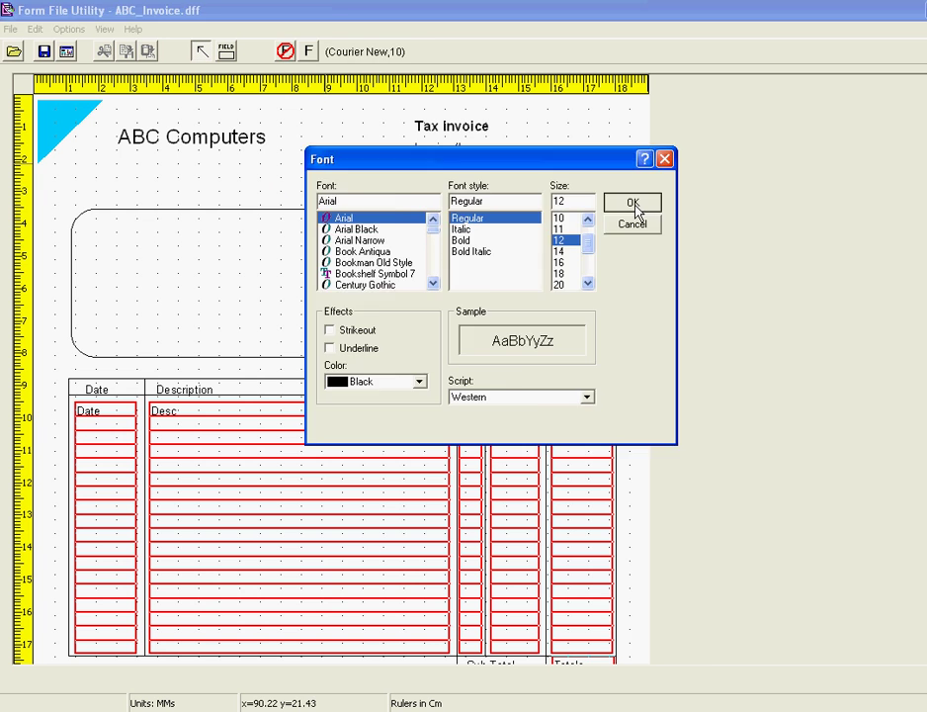
click(633, 203)
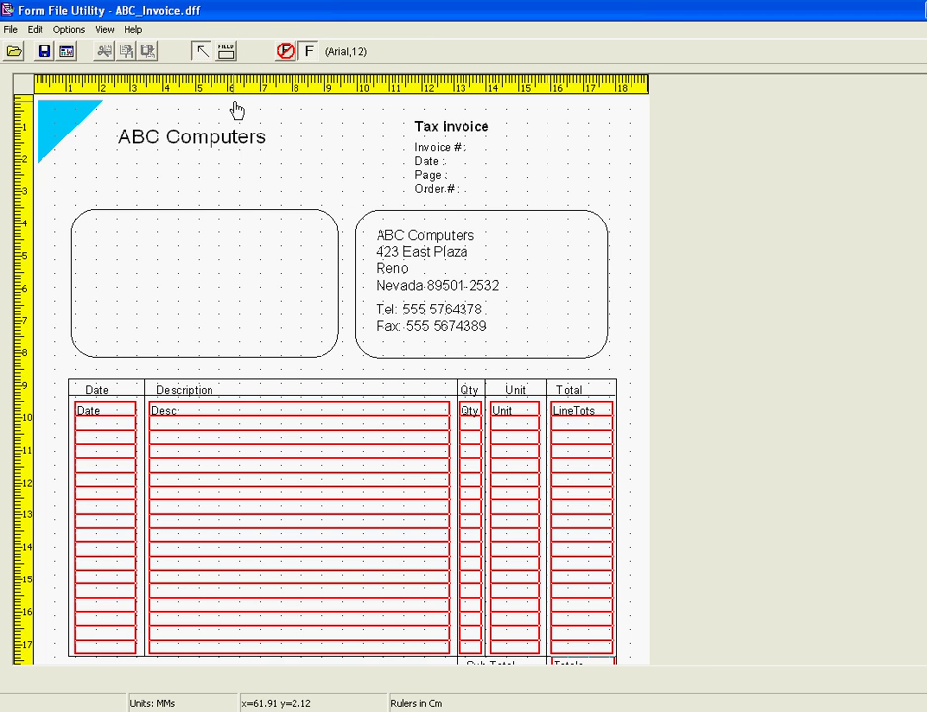
Draw a field about 73 by 29 mm inside the empty customer address box and give it 5 table rows
click(228, 54)
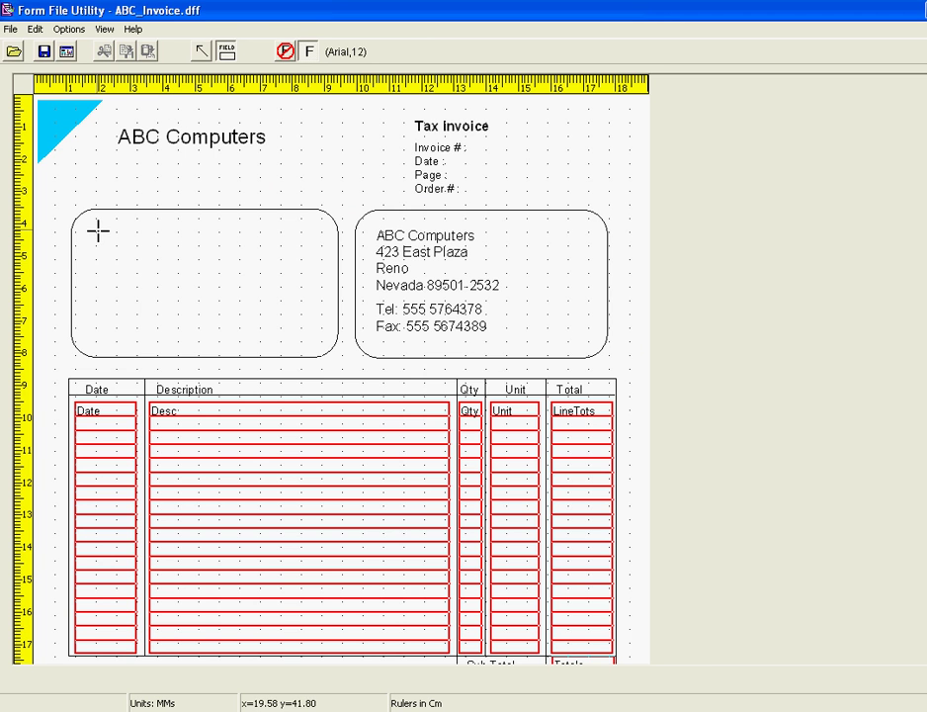
drag(96, 231, 336, 322)
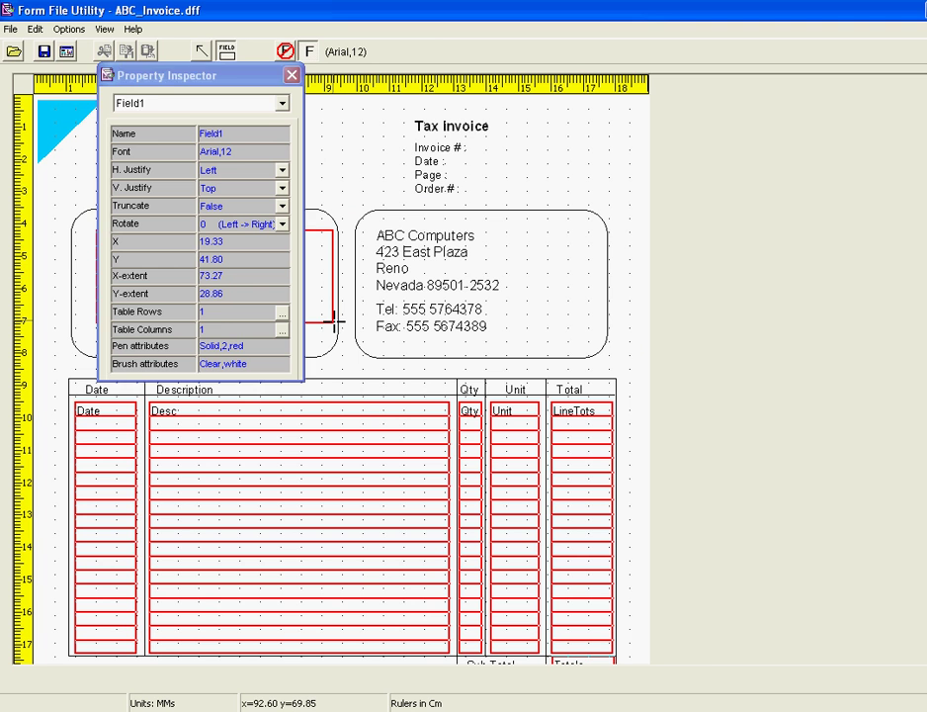
click(212, 314)
key(BackSpace)
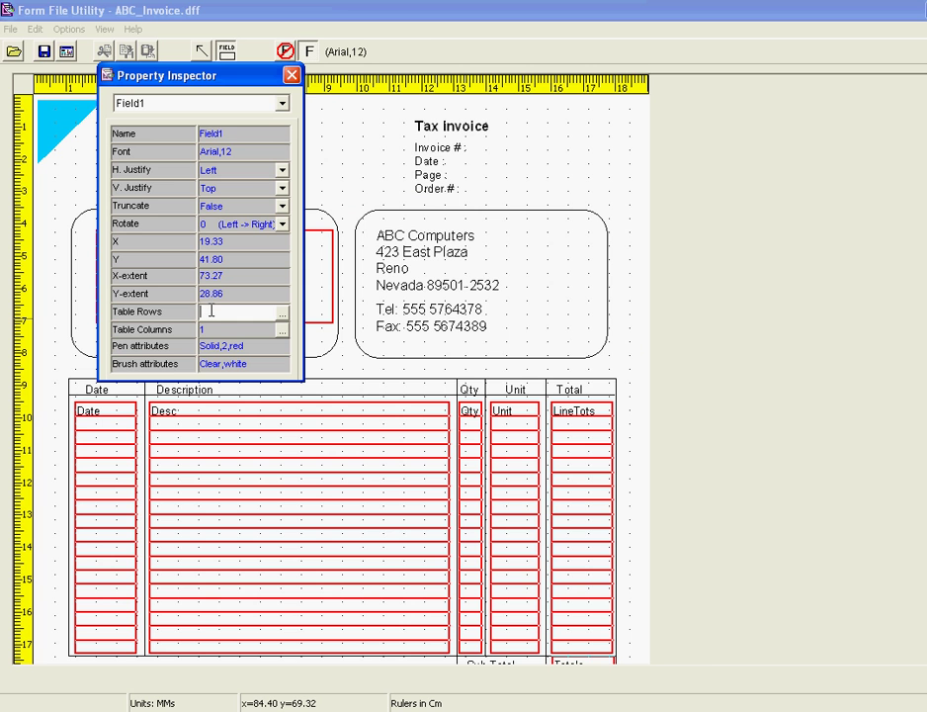
text(5)
Rename the field in the customer address box to CustAddress
click(238, 138)
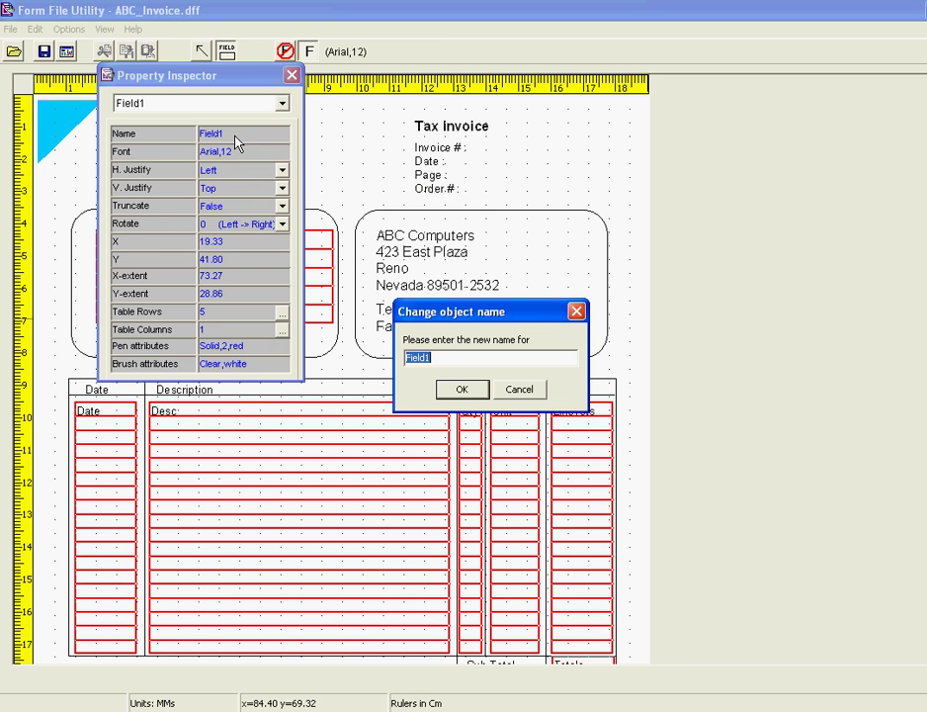
text(Custa)
key(BackSpace)
text(Address)
click(475, 394)
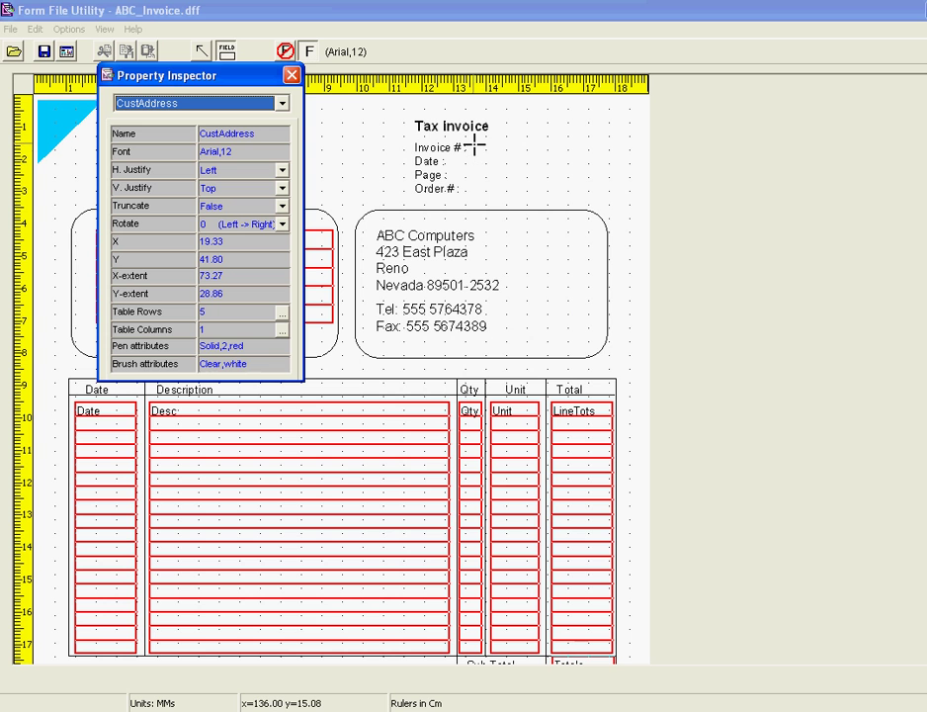
Draw a field about 44 by 16 mm beside the Invoice #, Date, Page and Order # labels and give it 4 table rows
drag(474, 146, 618, 198)
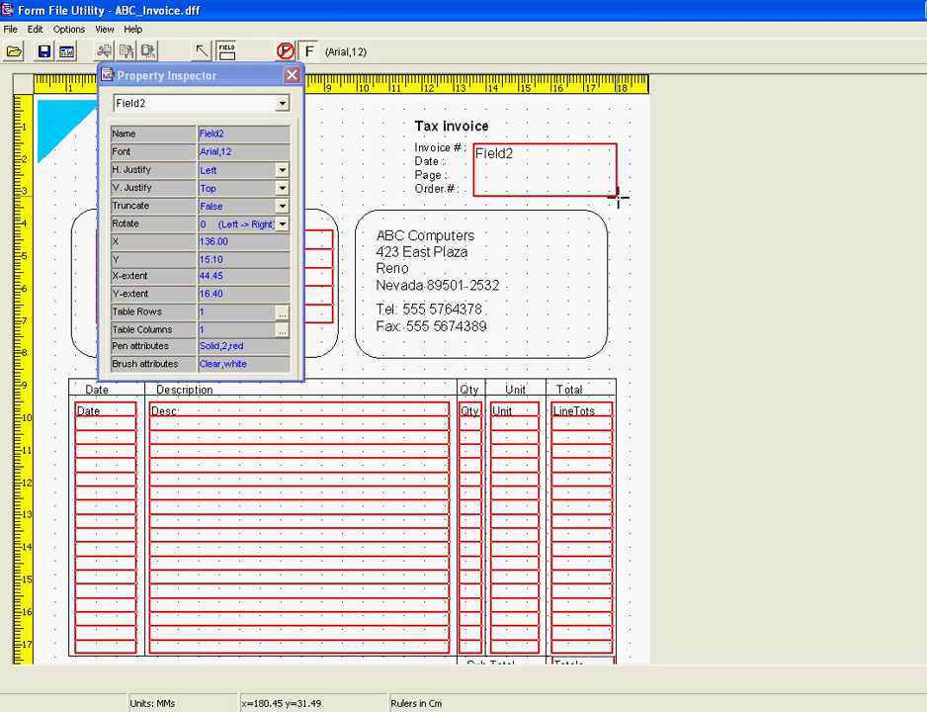
click(214, 309)
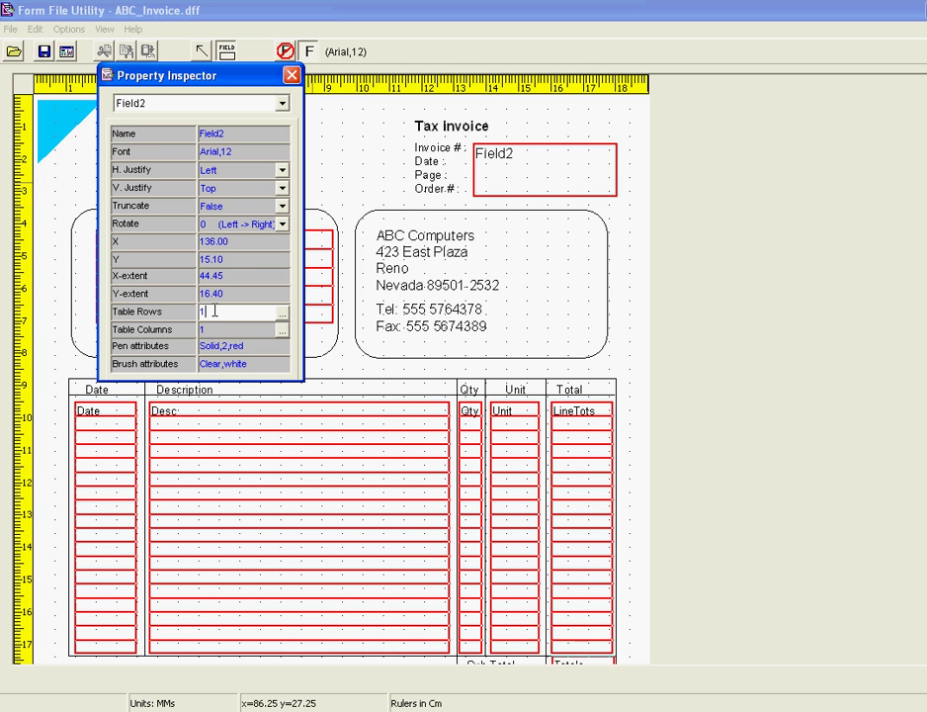
key(BackSpace)
text(4)
key(Return)
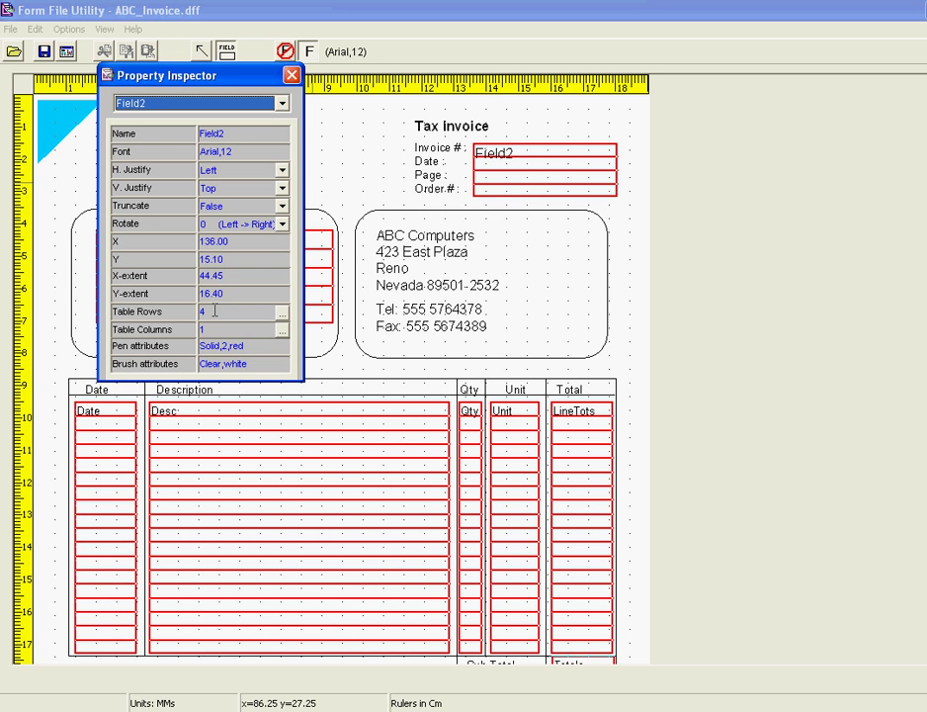
Rename the field beside the Tax Invoice labels to HeaderDetail and close its properties
click(231, 135)
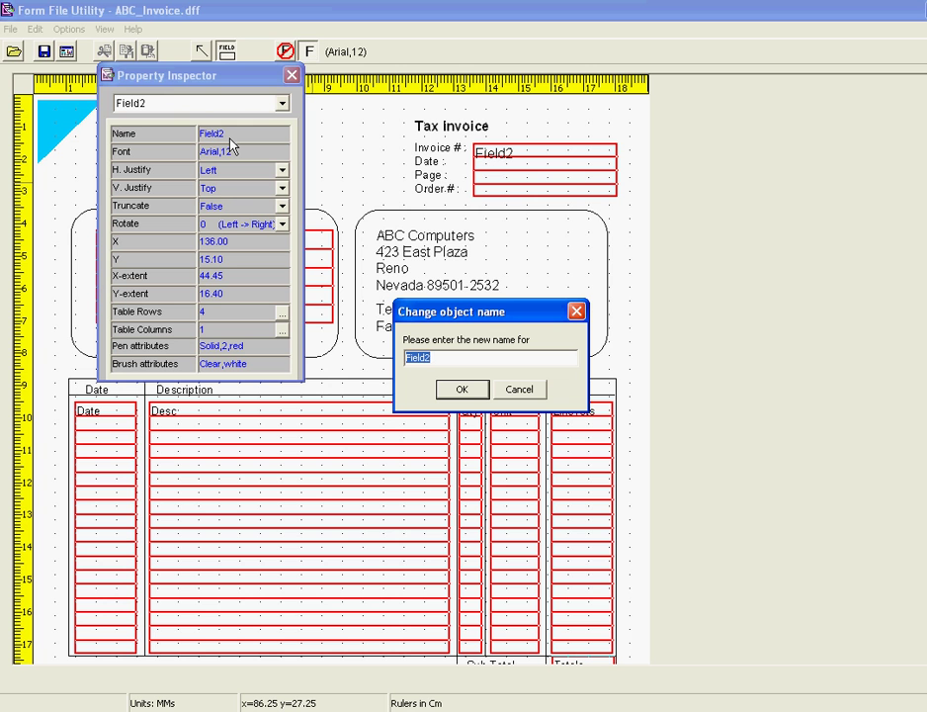
text(HeaderDetail)
click(462, 389)
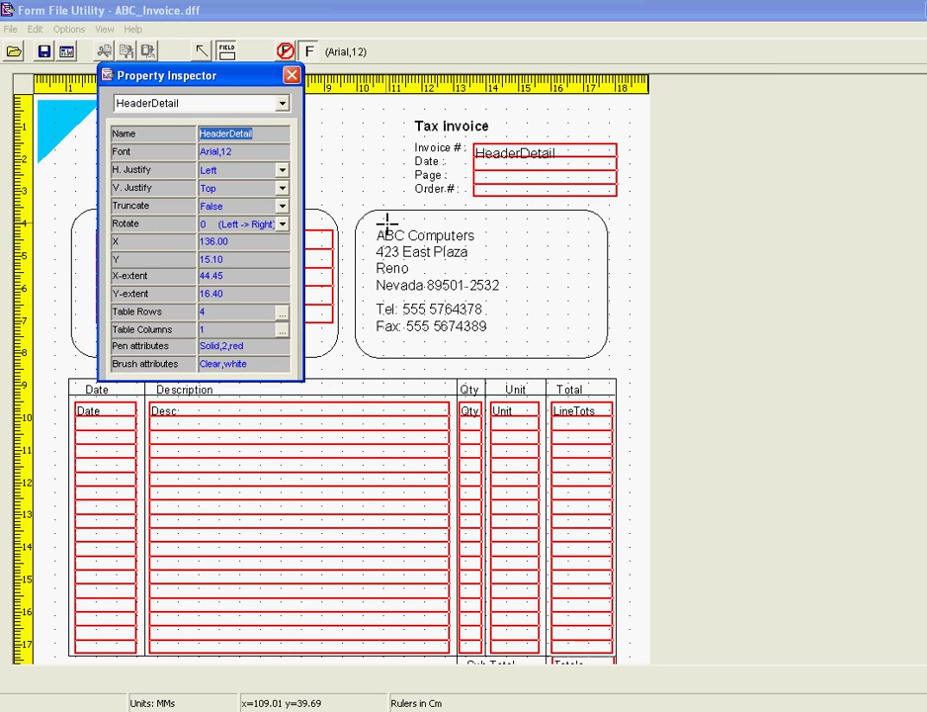
click(290, 76)
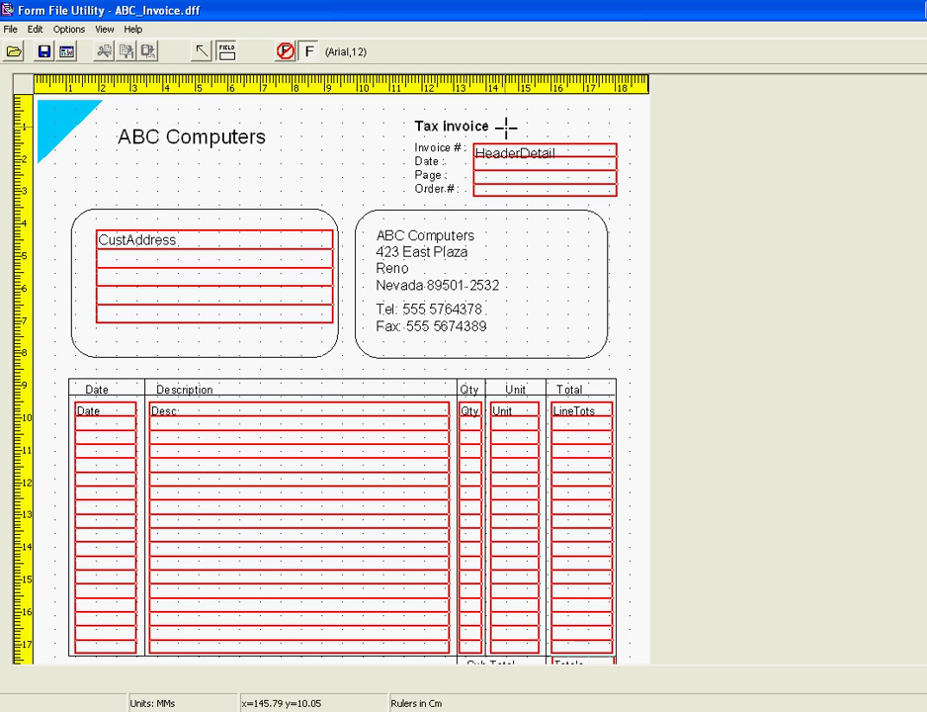
Extend the HeaderDetail field's upper edge upward to a height of about 17 mm, close its properties and save the form
click(203, 55)
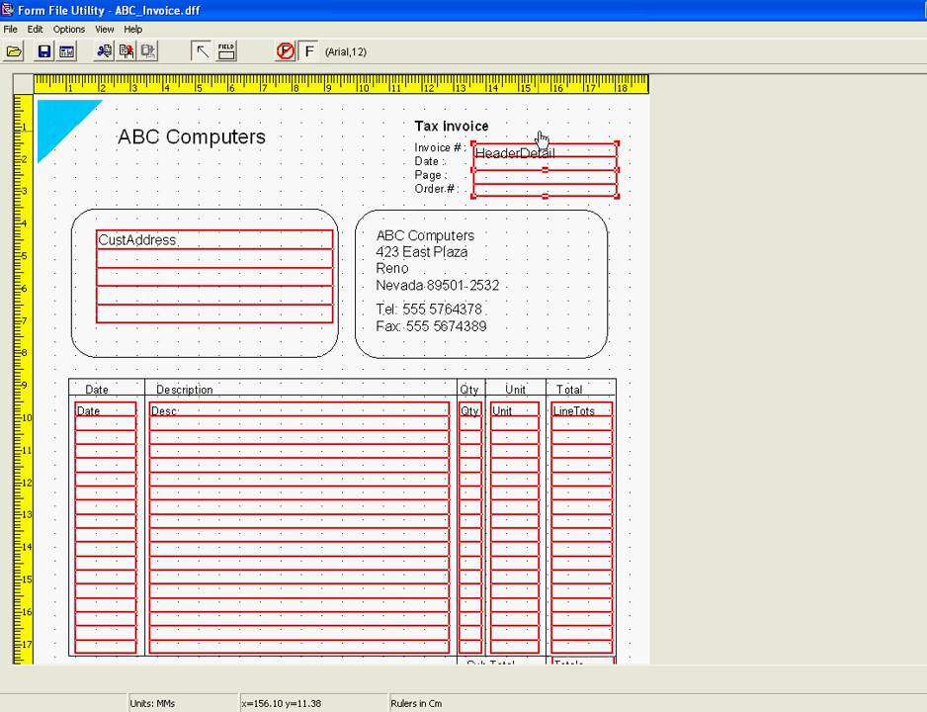
double_click(546, 148)
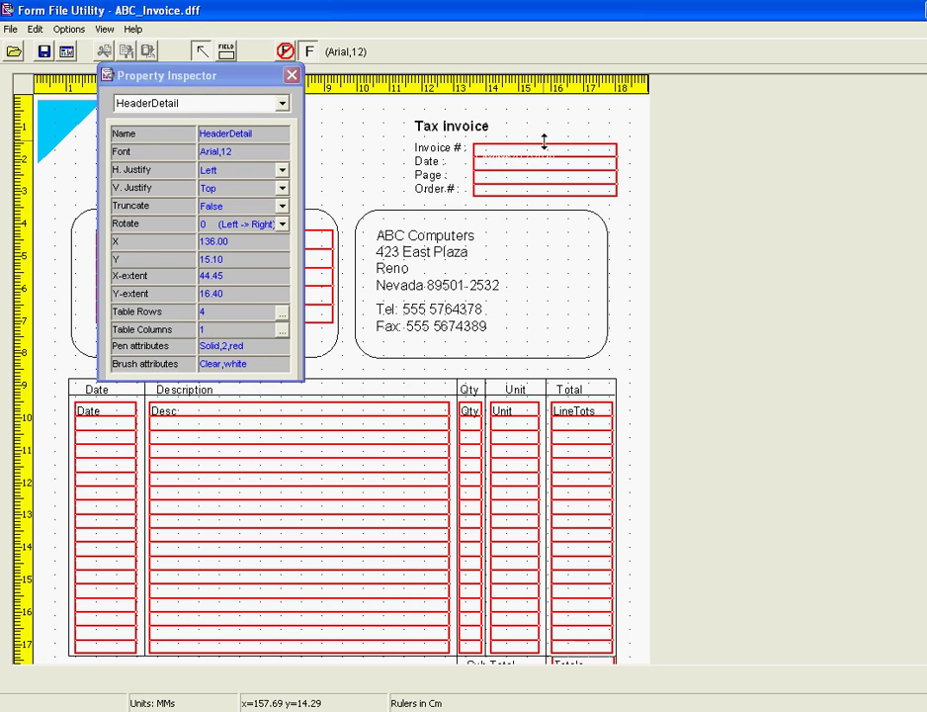
drag(543, 140, 542, 137)
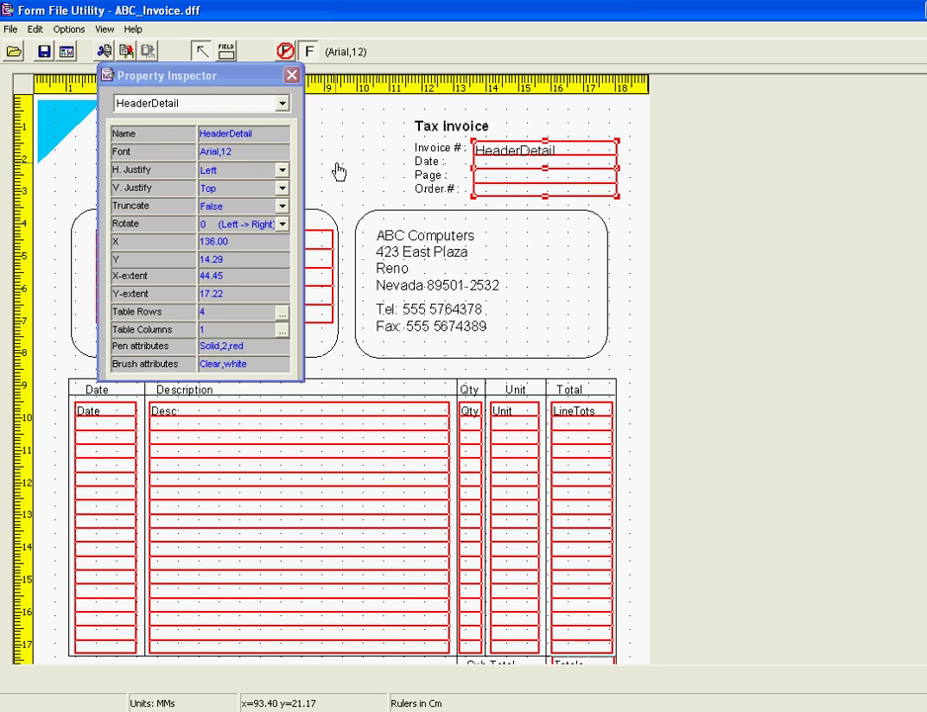
click(315, 140)
click(44, 52)
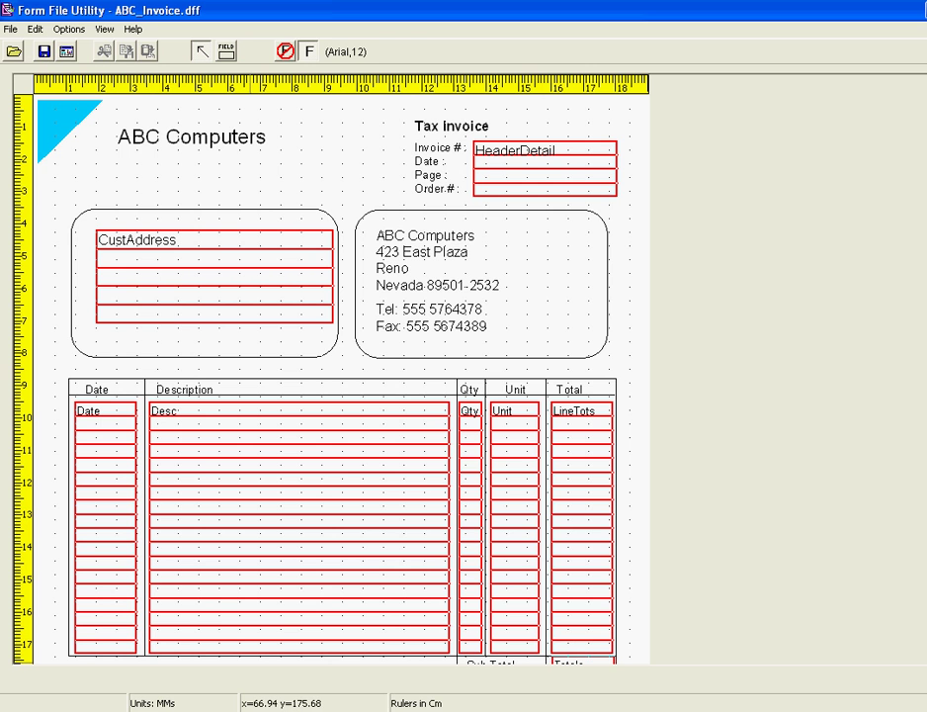
Switch to Configuration Explorer and import all ABC_Invoice data dependent and print attributes from the XML file
click(292, 708)
click(363, 683)
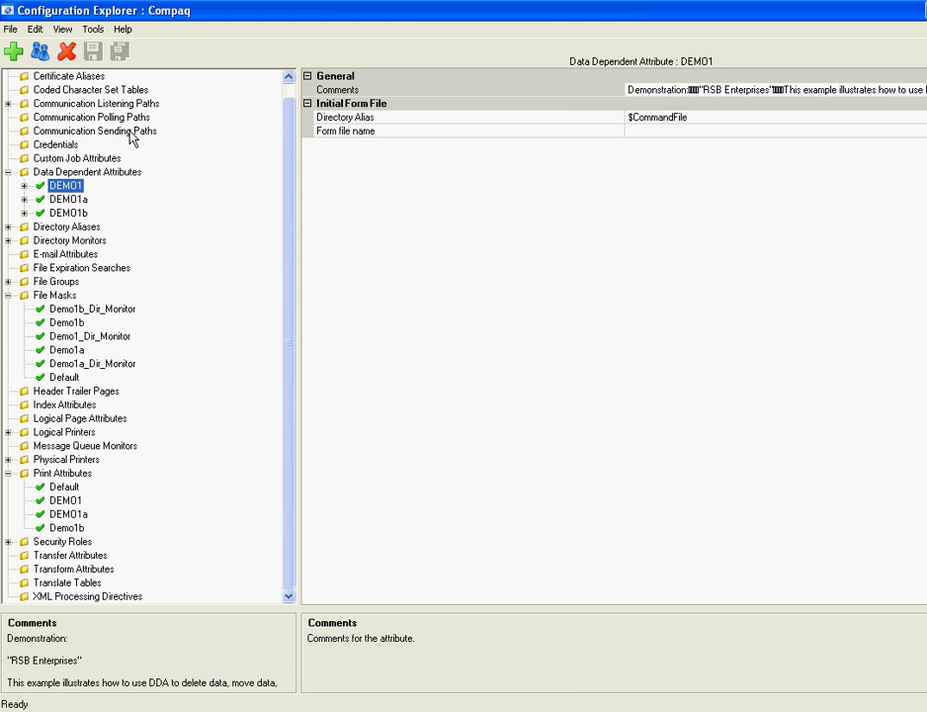
click(10, 31)
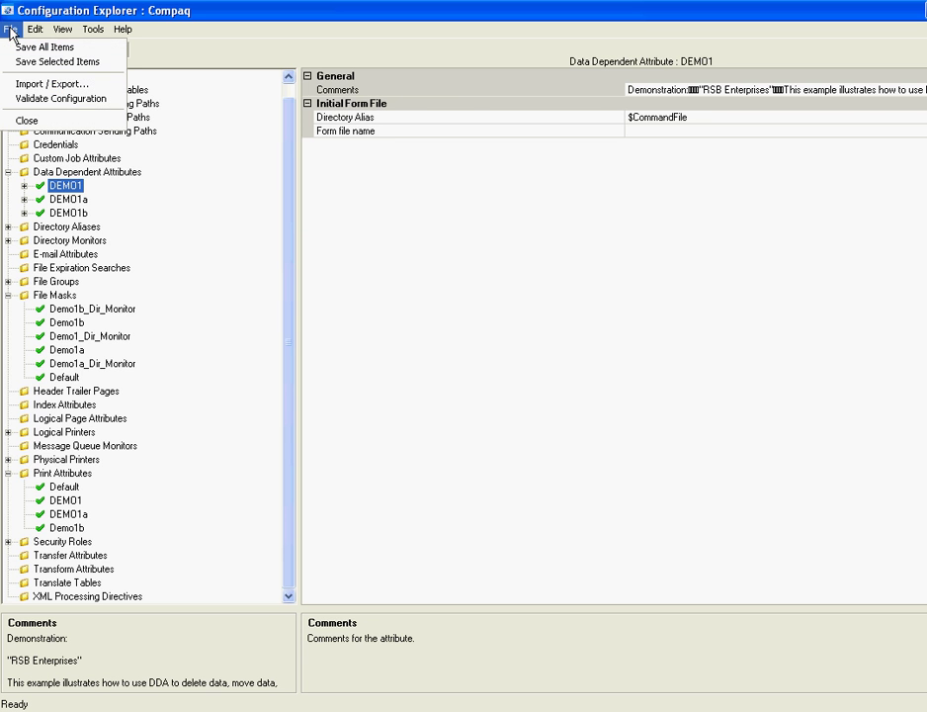
click(33, 84)
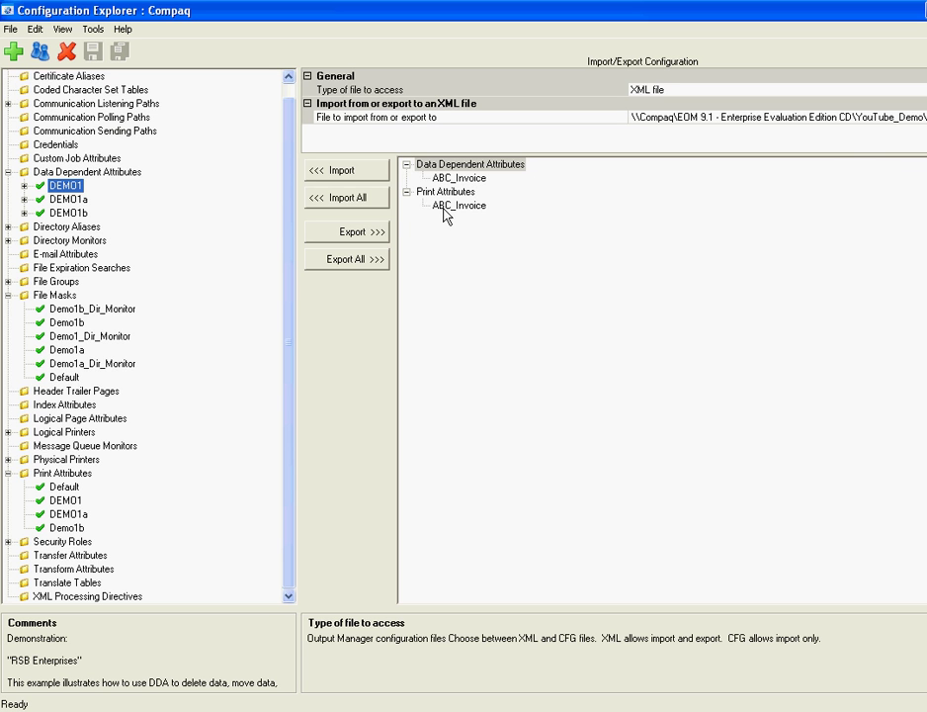
click(356, 197)
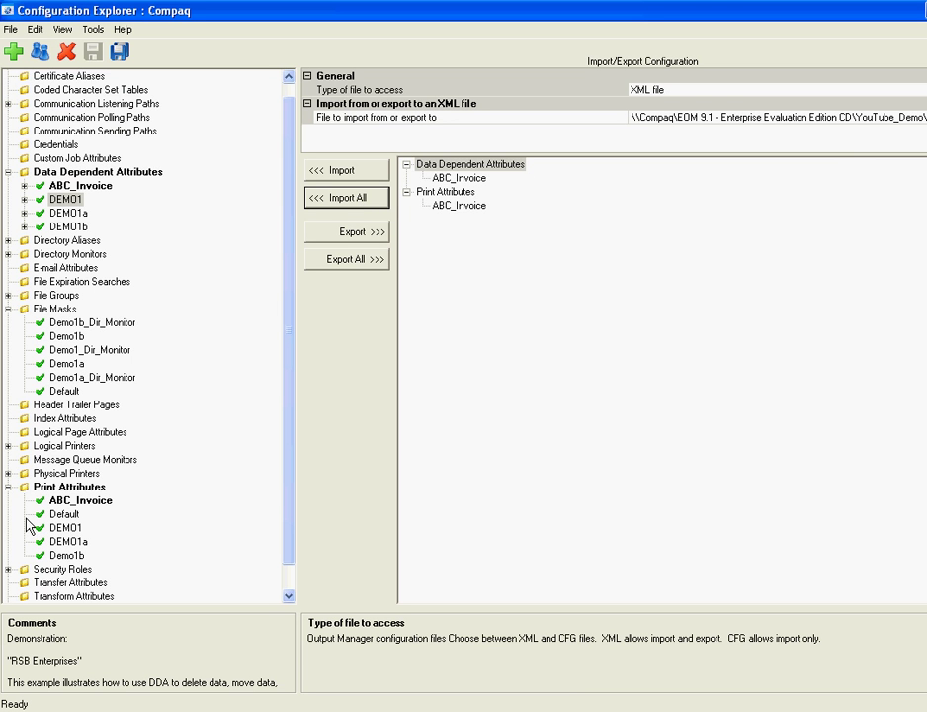
Leave the import view and examine the ABC_Invoice print attribute's settings down to its command files
click(78, 504)
click(11, 30)
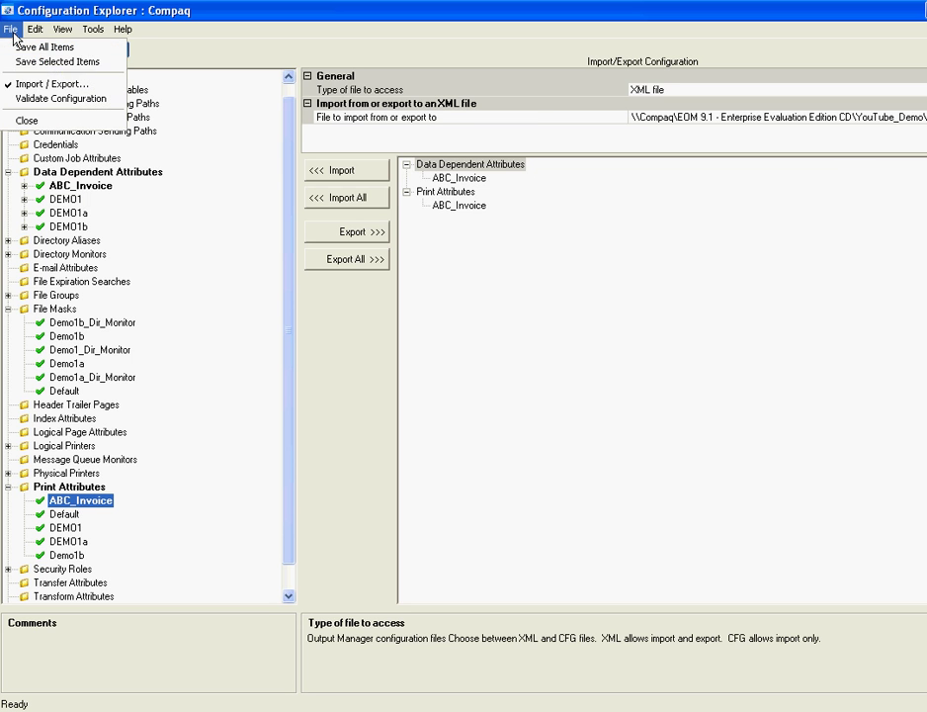
click(40, 86)
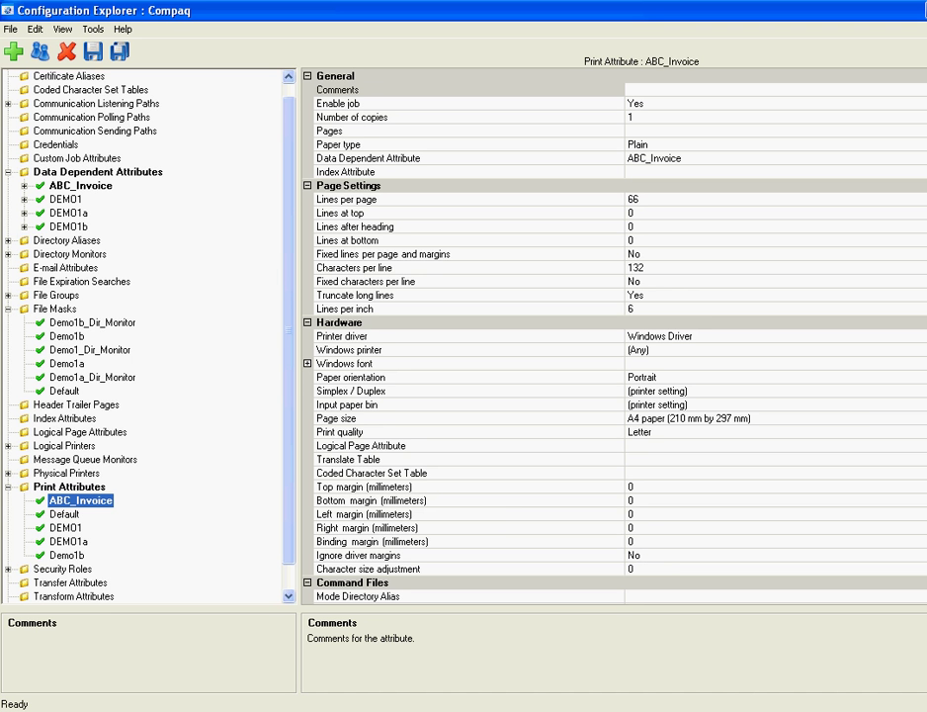
scroll(613, 336, down, 5)
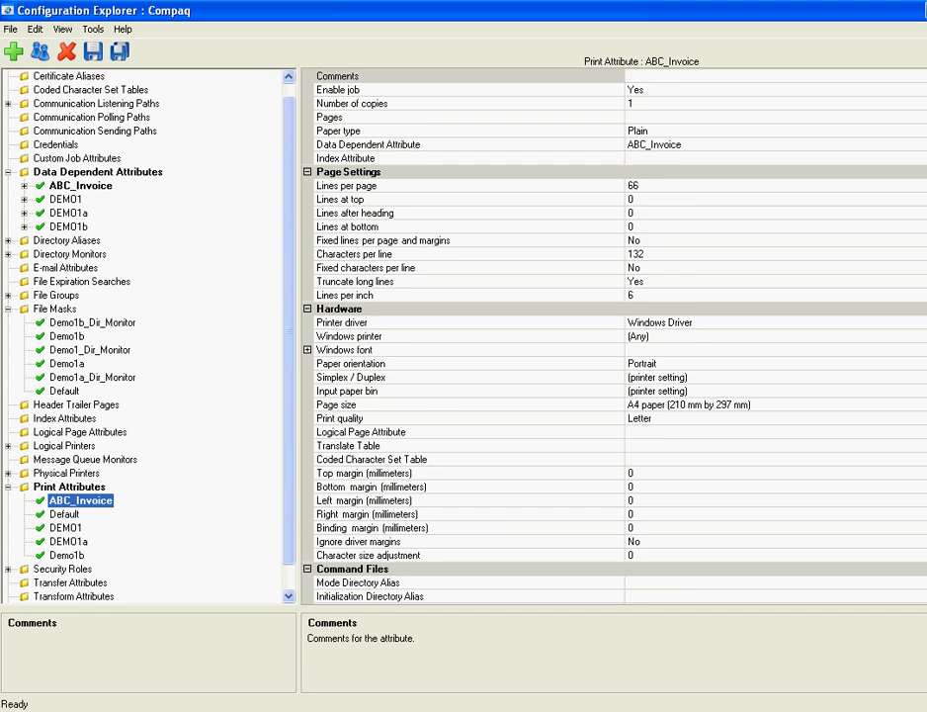
scroll(613, 396, down, 2)
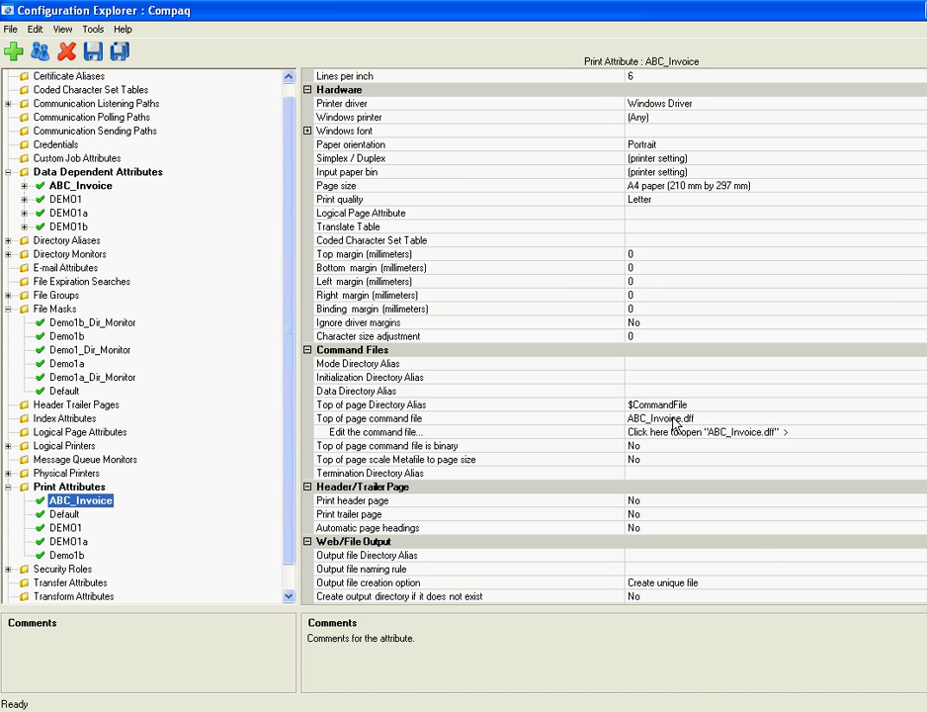
Expand the ABC_Invoice data dependent attribute and all its items to examine the commands in Init, BODY1, TOTAL and InputData
click(97, 188)
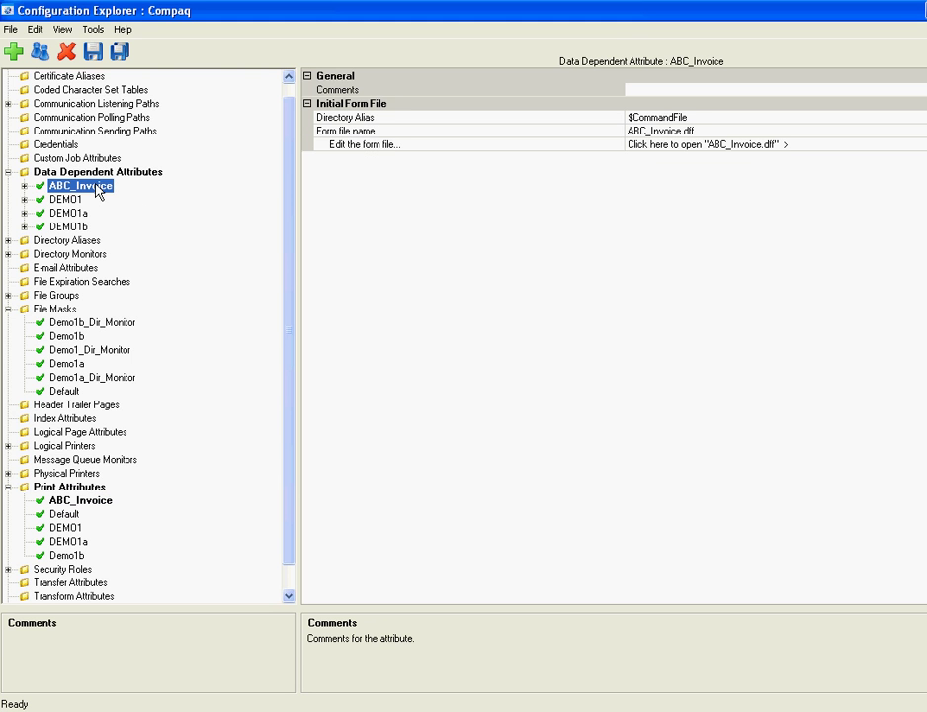
click(24, 185)
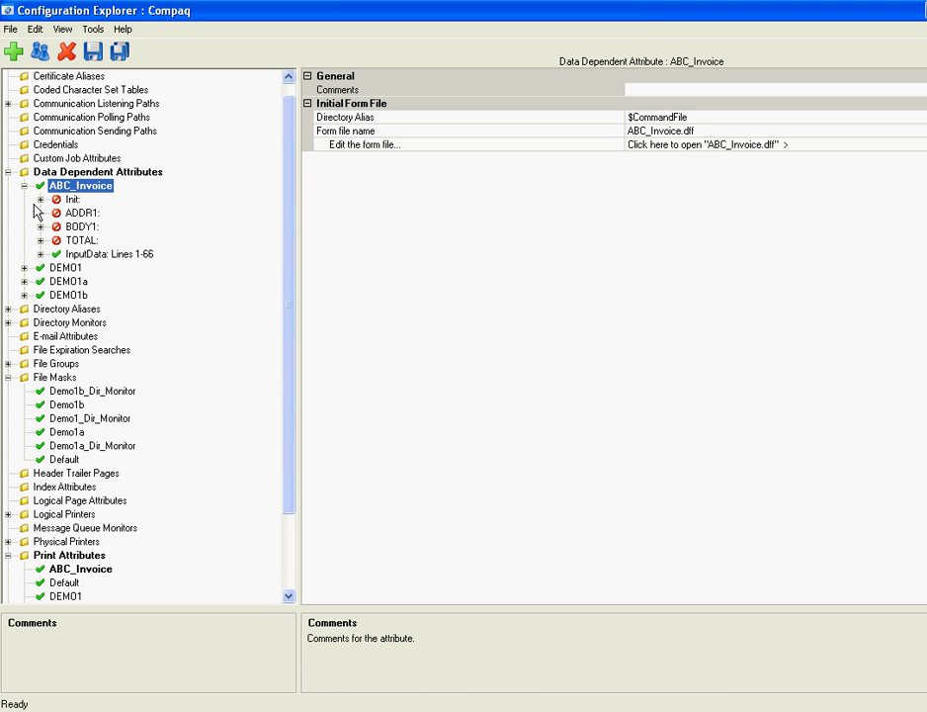
click(41, 199)
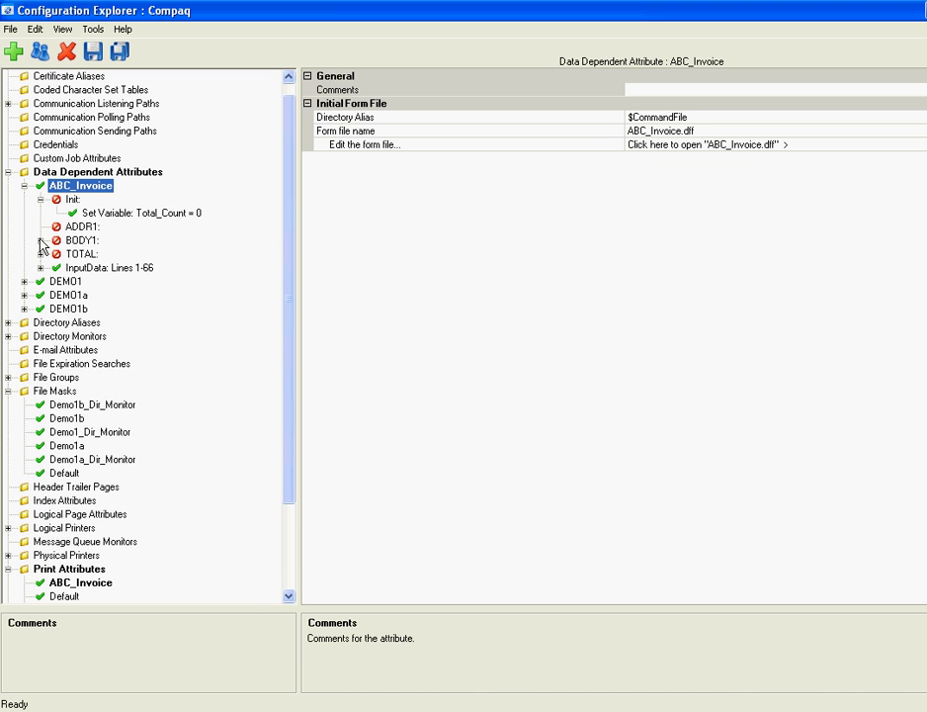
click(40, 240)
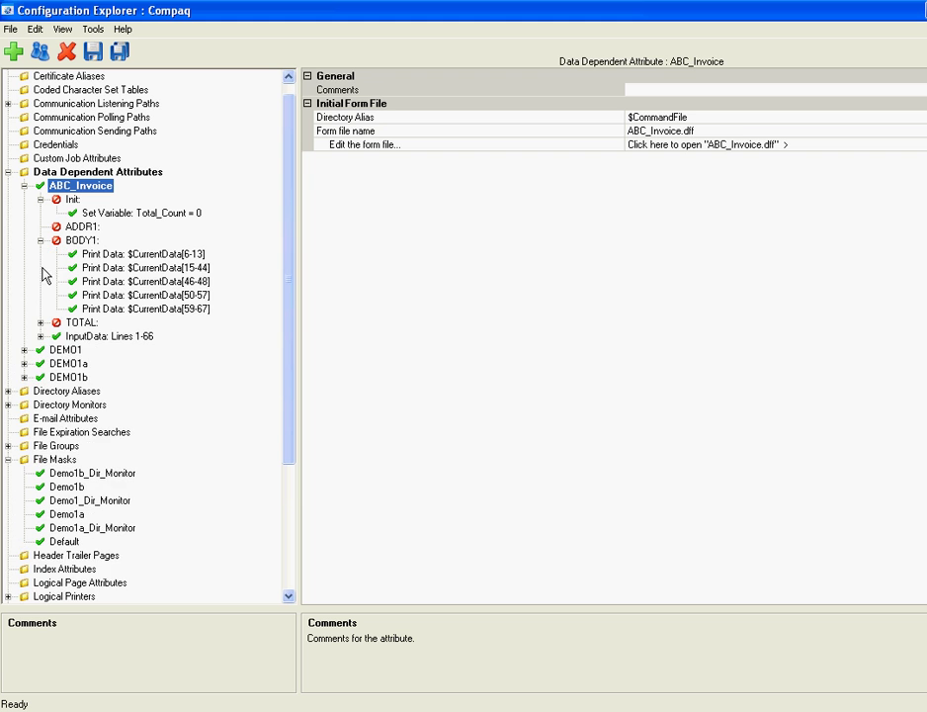
click(41, 322)
click(56, 363)
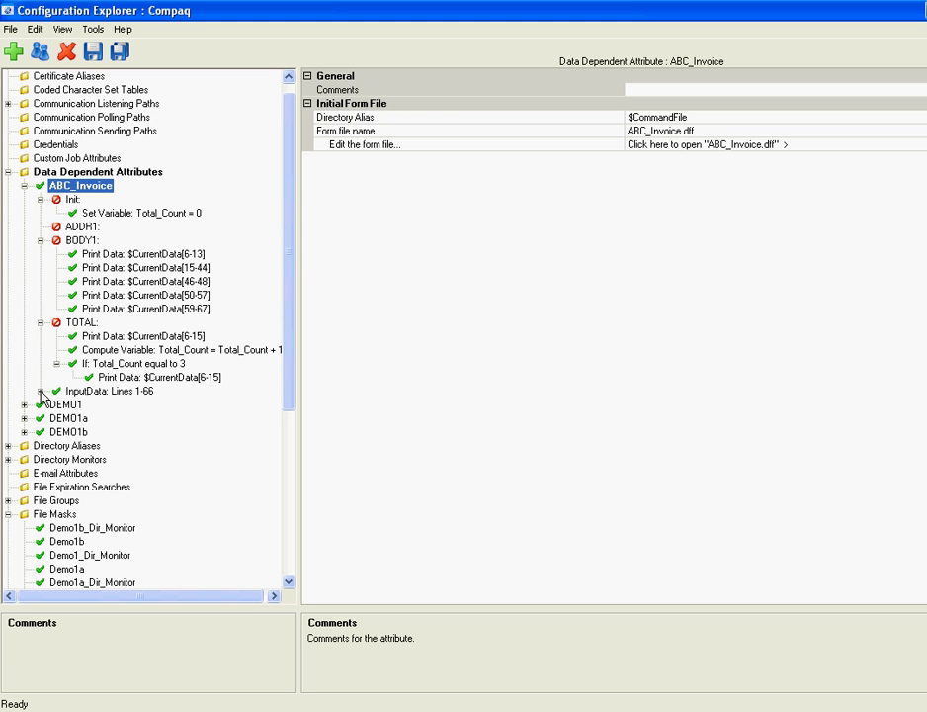
click(40, 391)
click(57, 406)
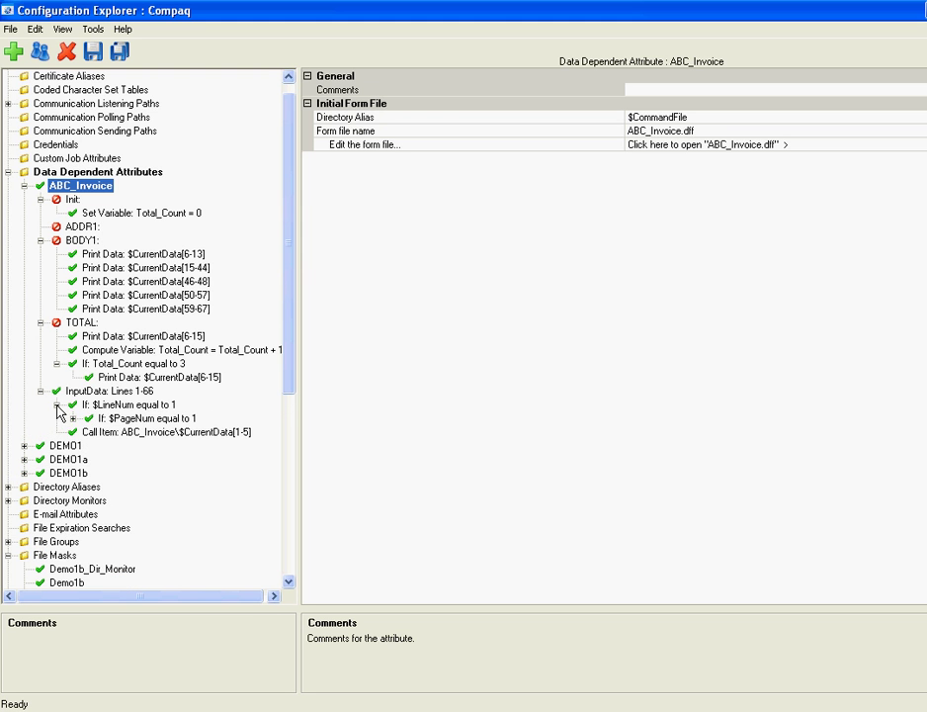
click(72, 419)
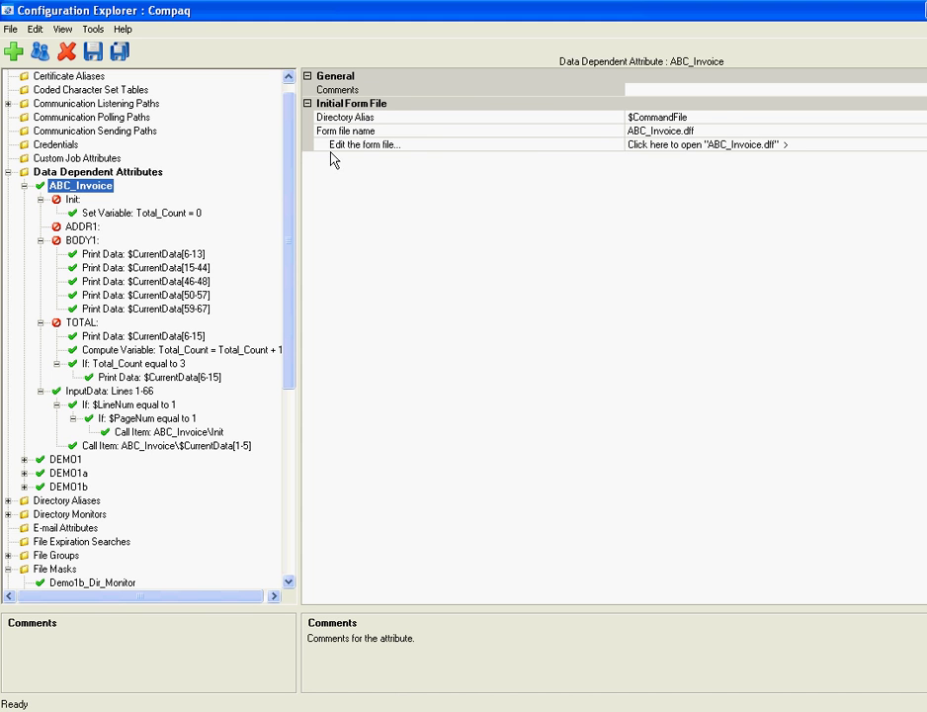
Start a new DDA command of type Print Data under the ADDR1 item of ABC_Invoice
click(82, 227)
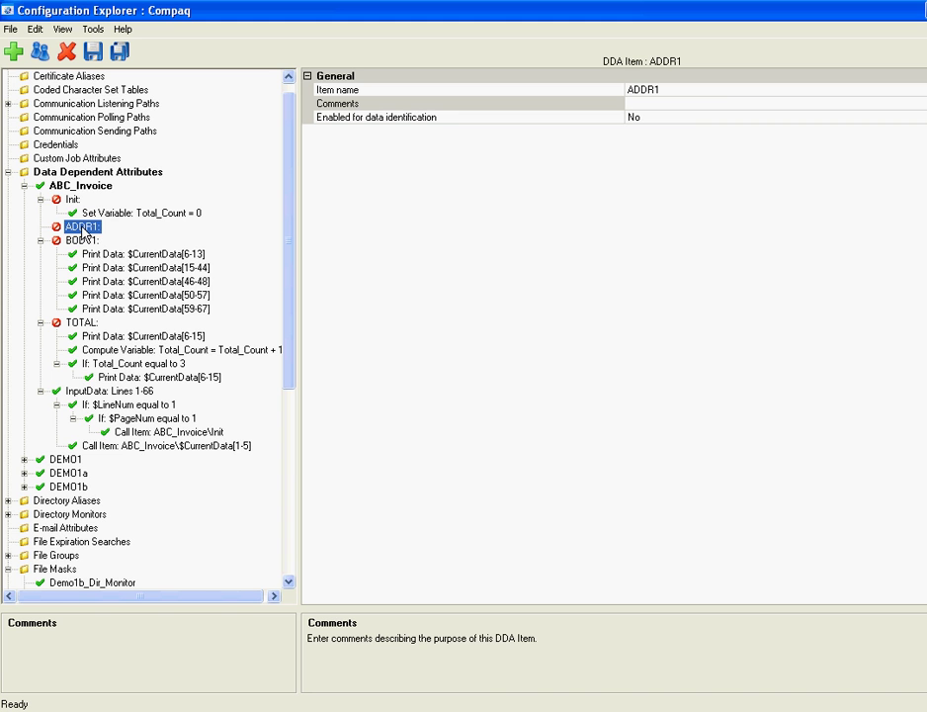
right_click(83, 228)
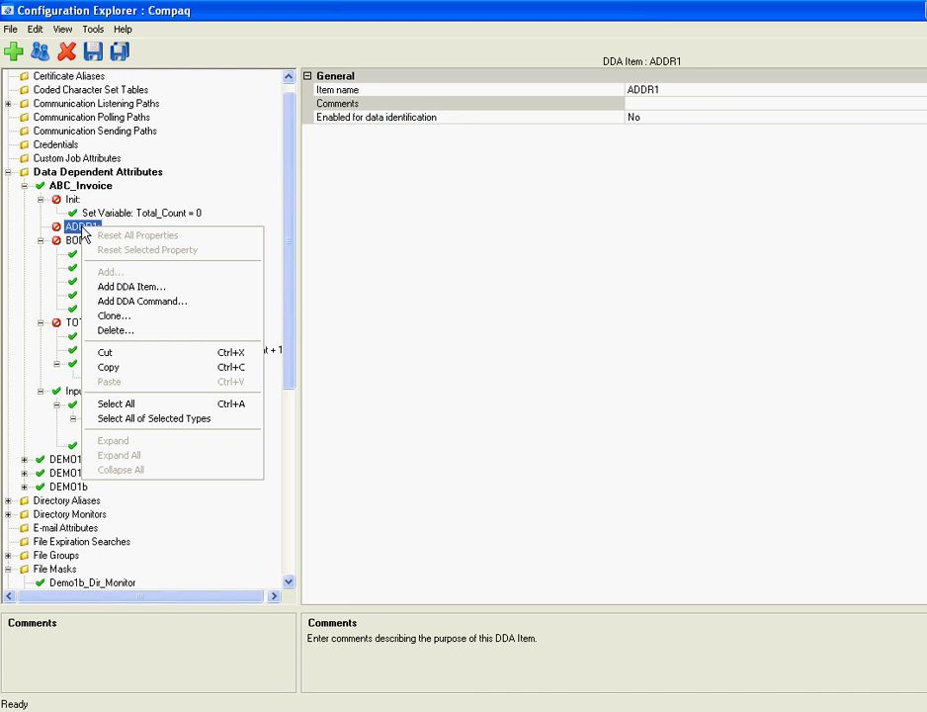
click(97, 301)
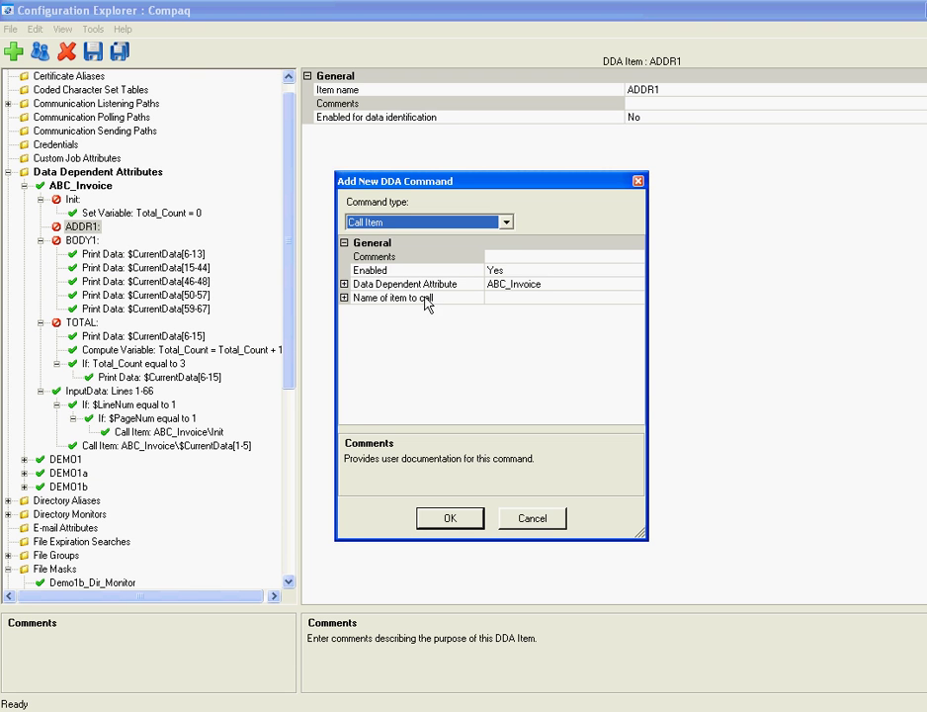
click(505, 222)
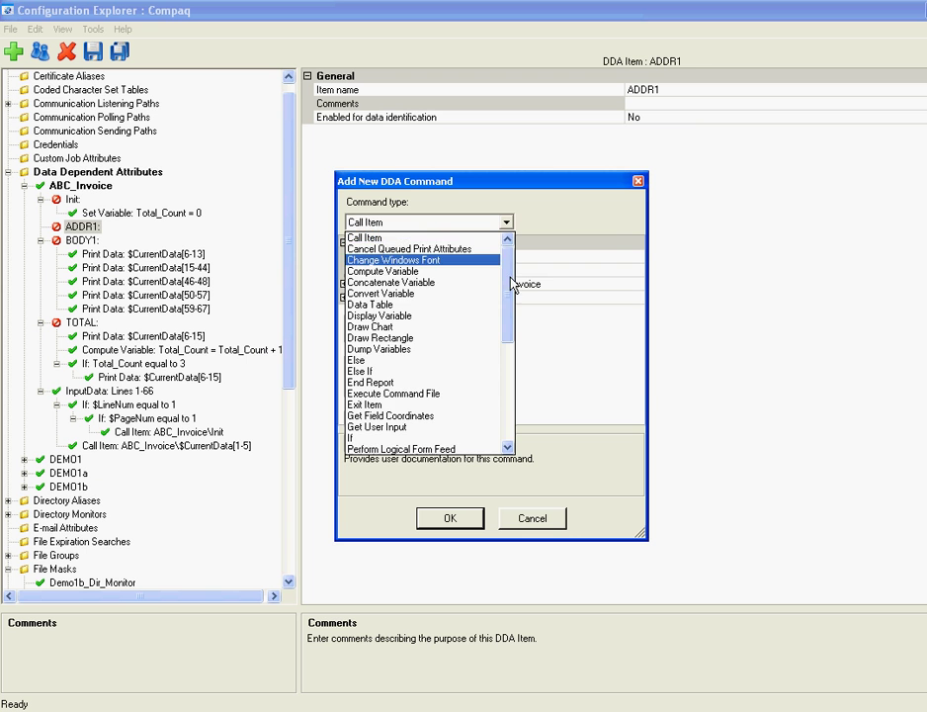
drag(506, 289, 513, 338)
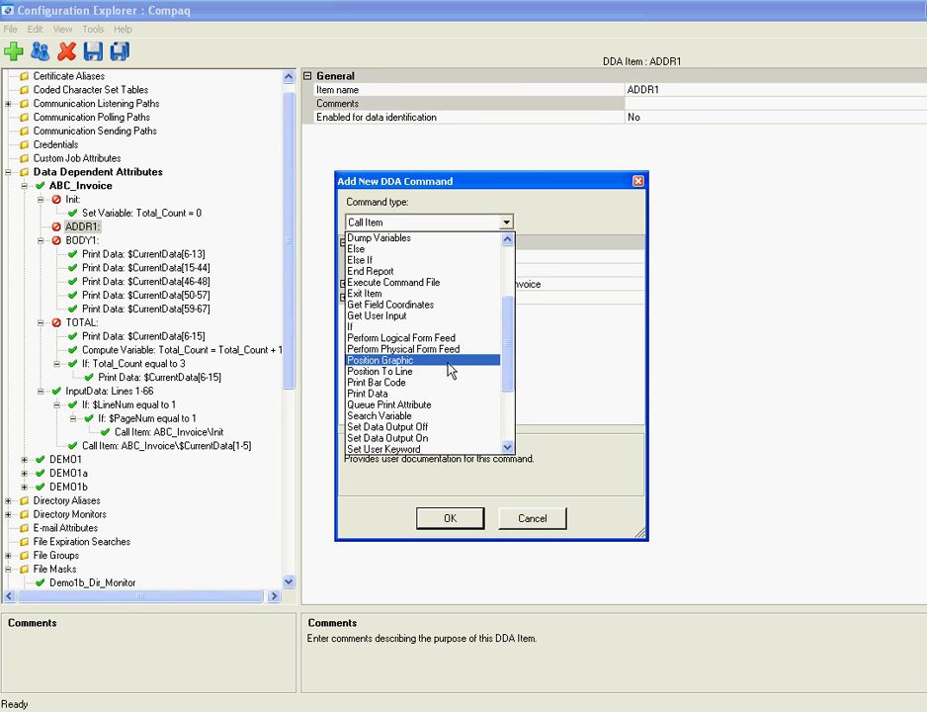
click(366, 394)
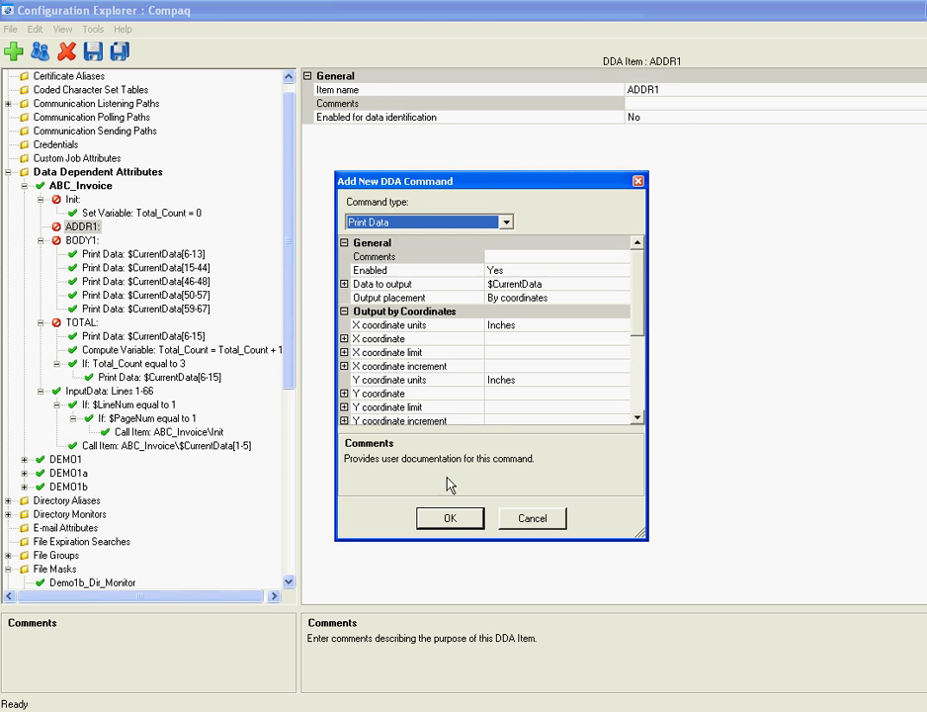
Limit the Print Data command's $CurrentData output to characters 6 through 35
click(346, 285)
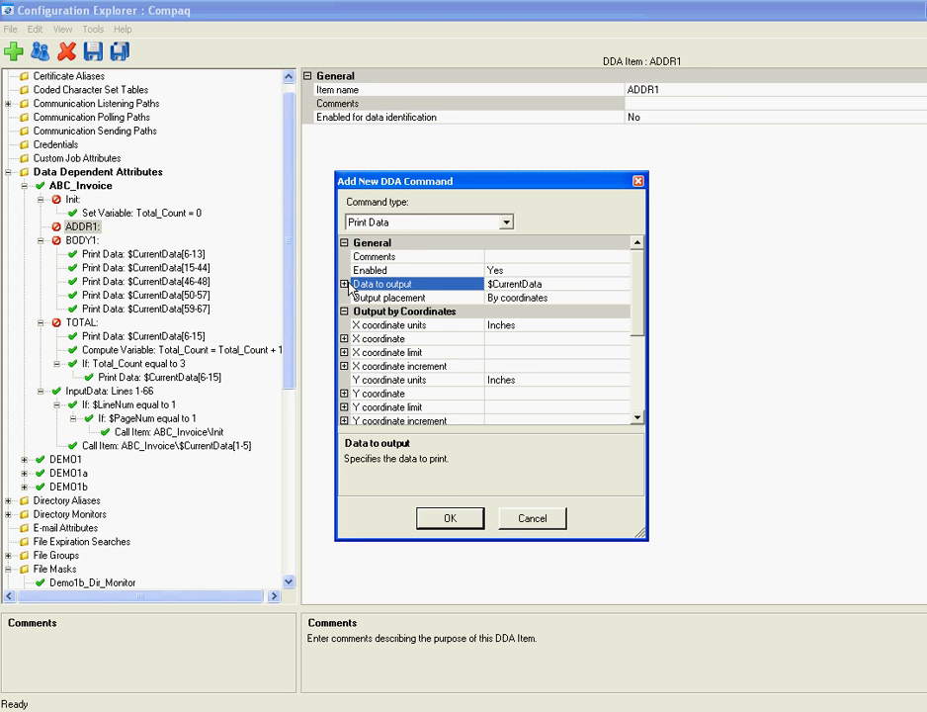
click(344, 285)
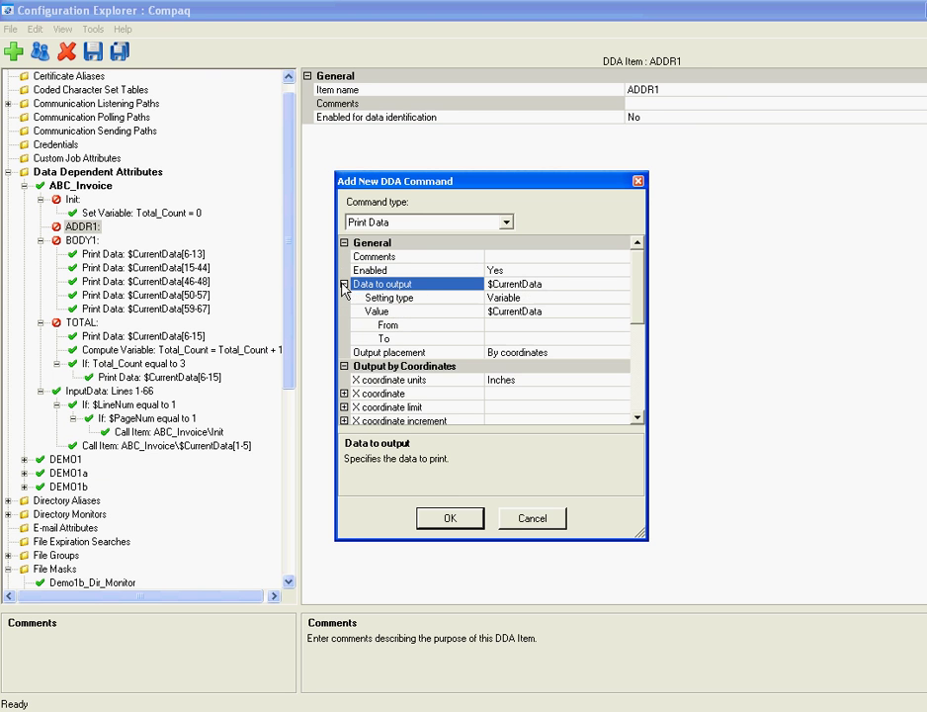
click(510, 324)
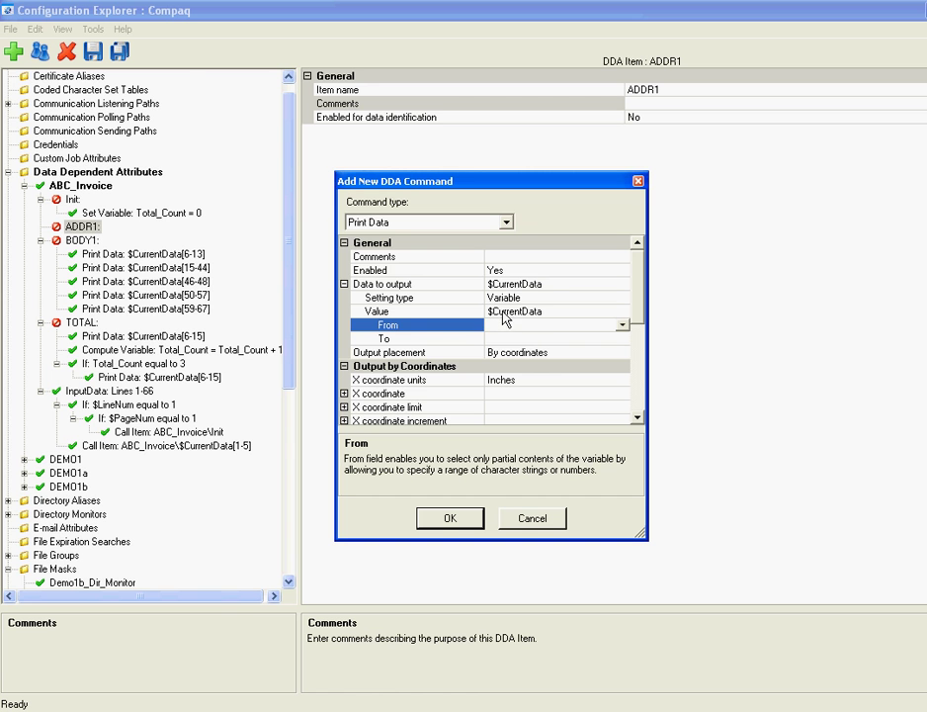
text(6)
click(491, 352)
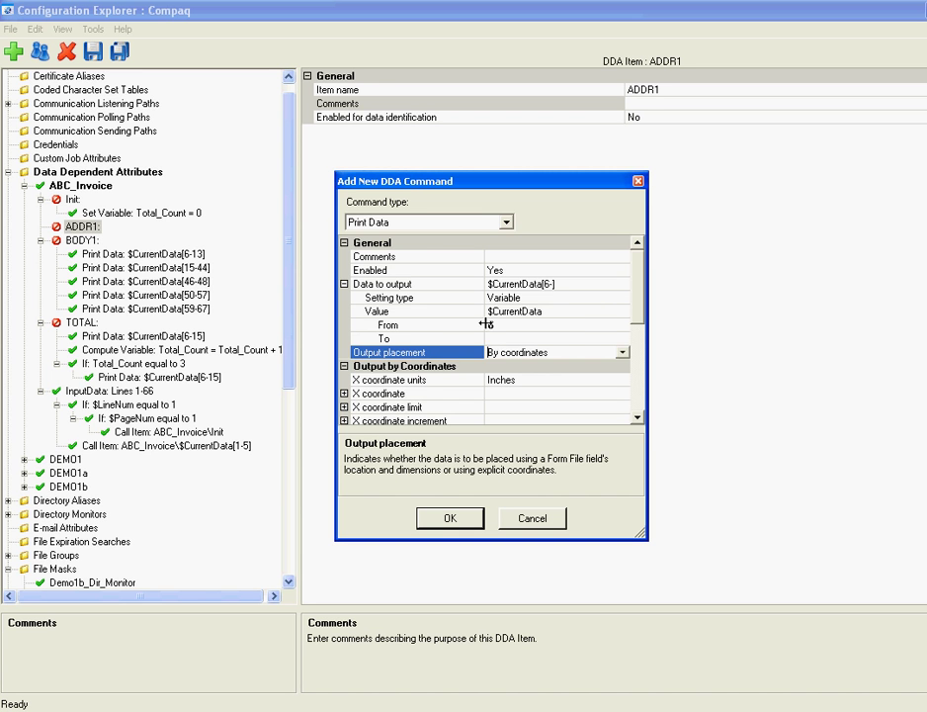
click(491, 338)
text(35)
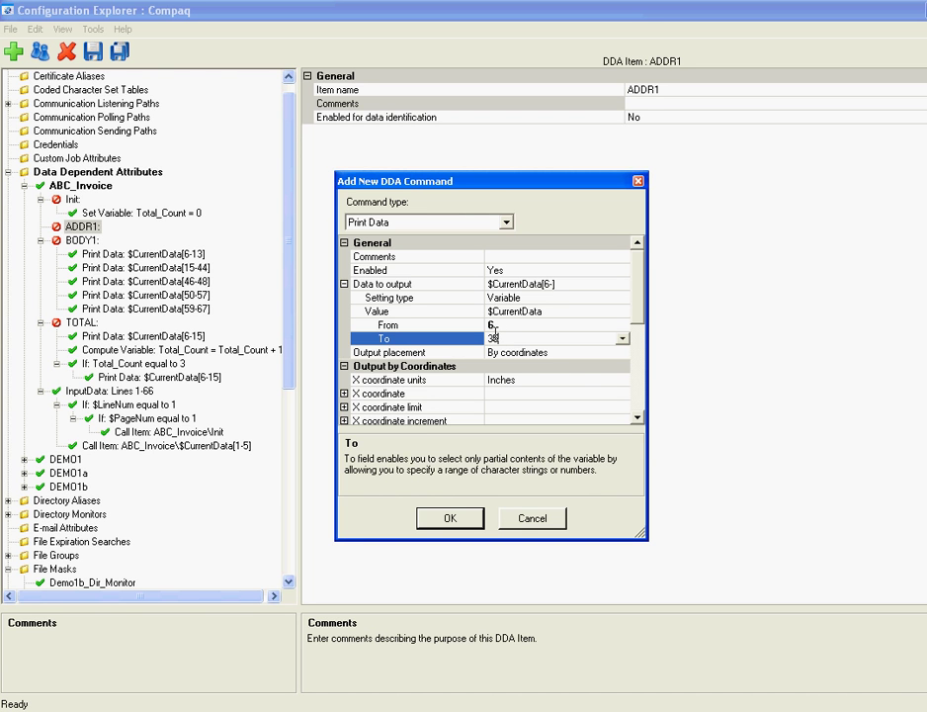
Set the Print Data command's output placement to By field, target the CustAddress form field, and add the command
click(624, 356)
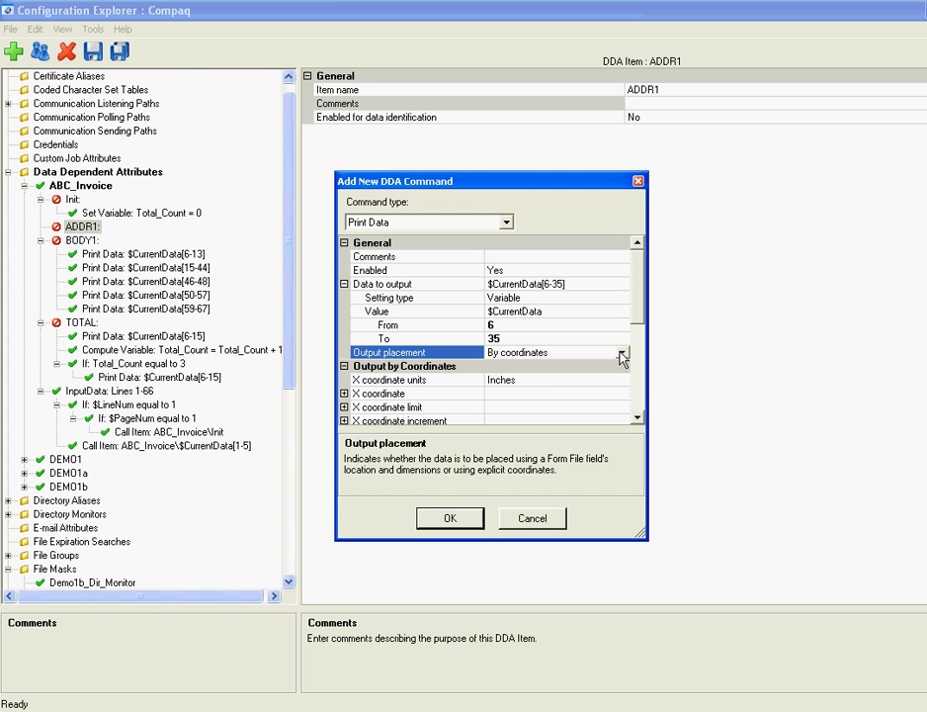
click(623, 355)
click(519, 380)
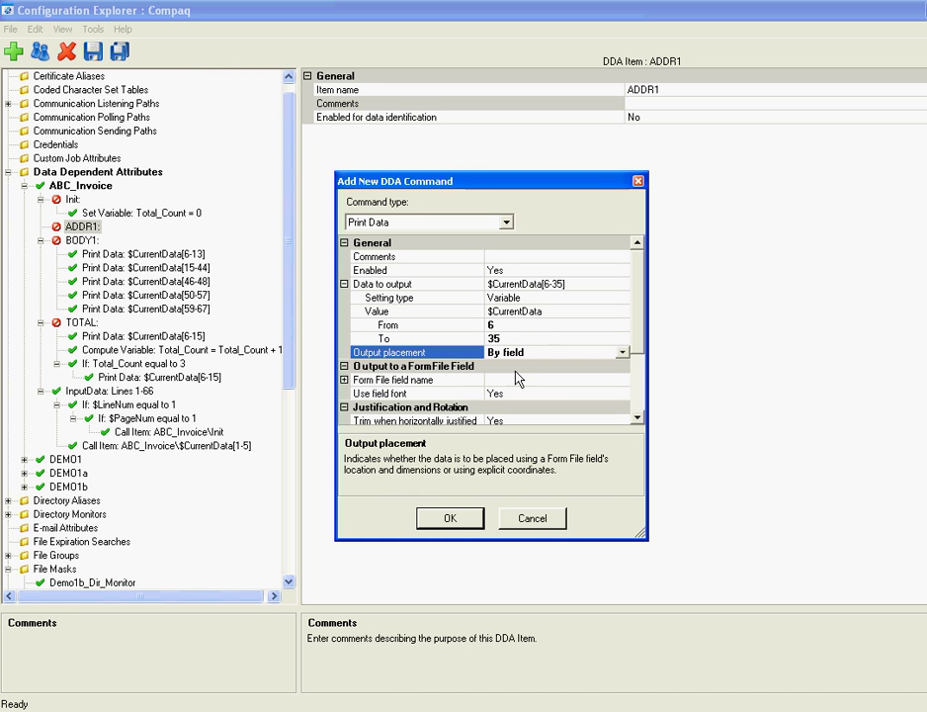
click(344, 379)
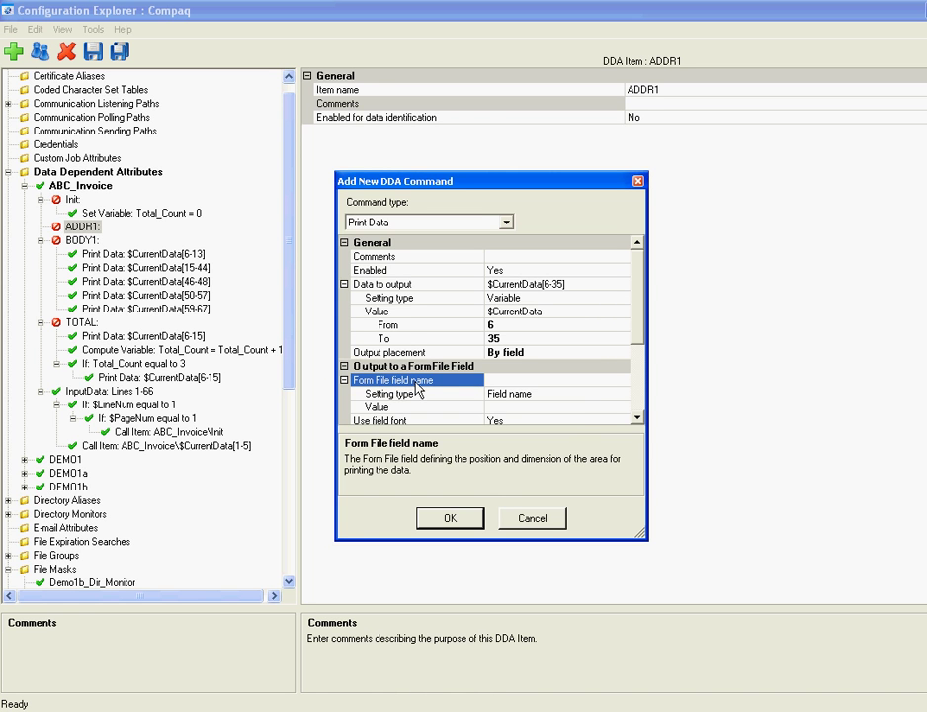
click(613, 408)
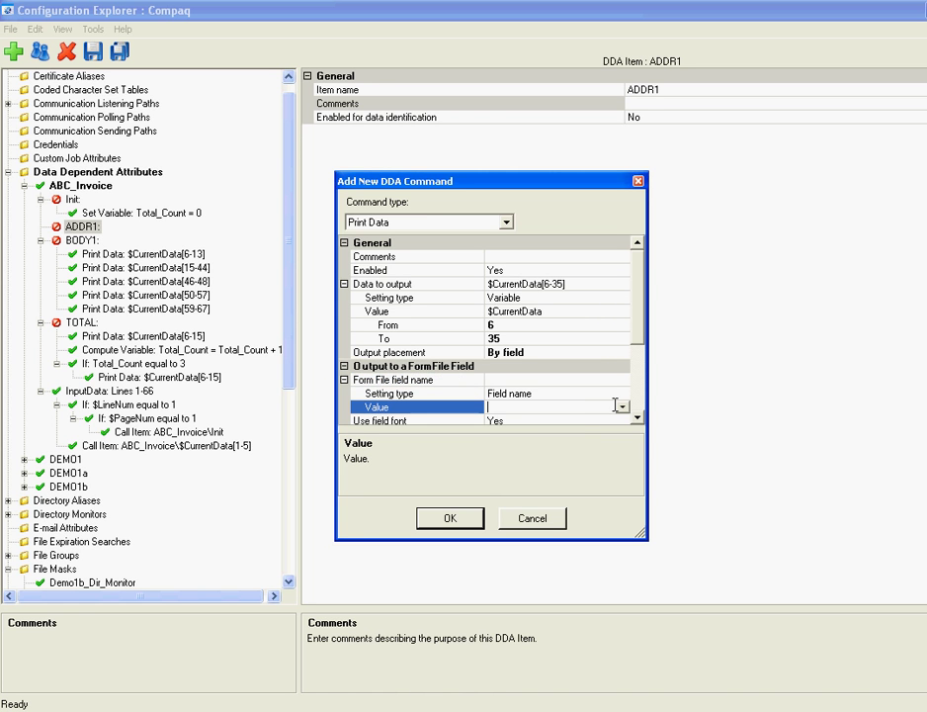
click(623, 408)
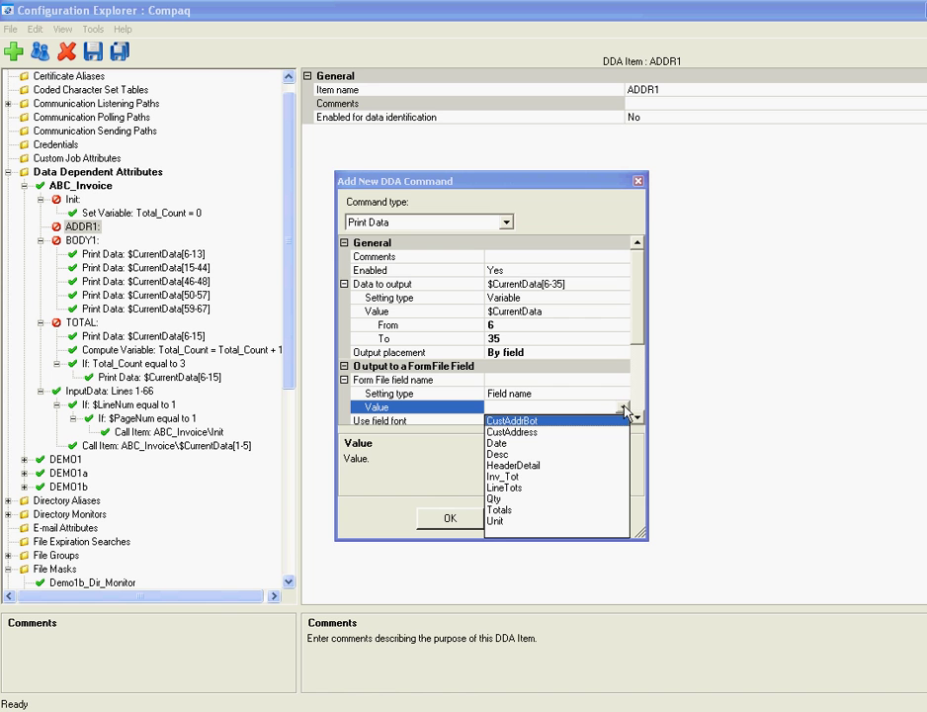
click(500, 440)
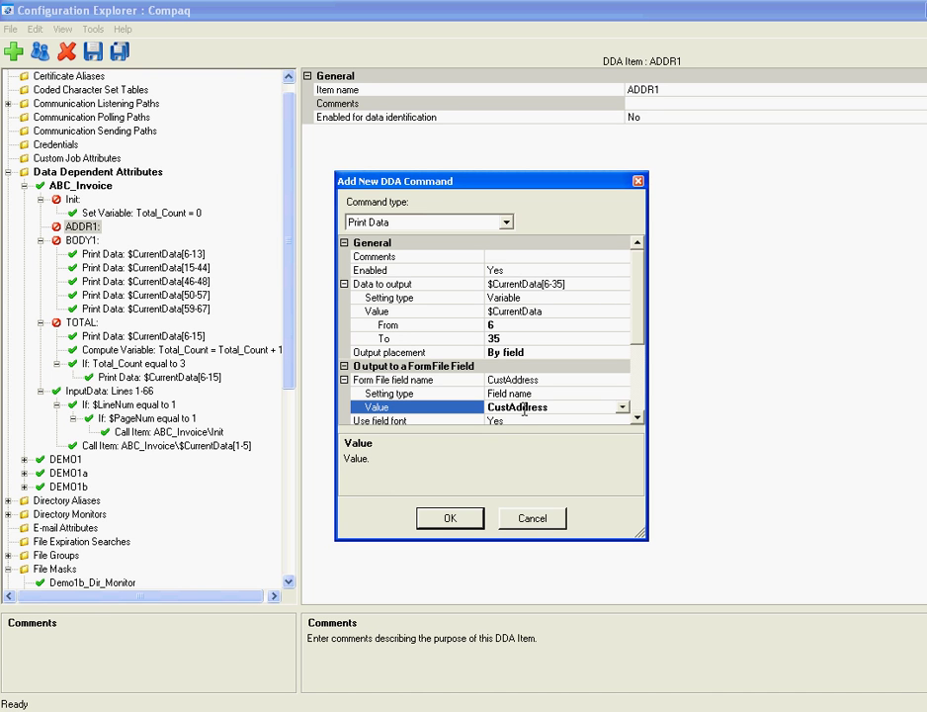
click(447, 521)
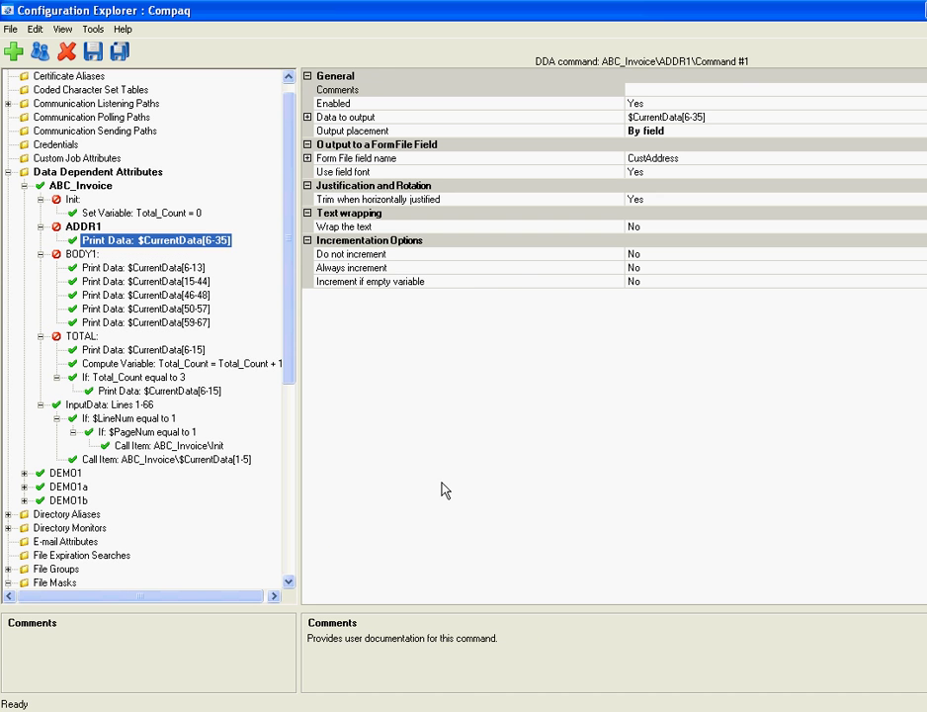
Clone the ADDR1 Print Data command and direct the copy's output to the CustAddrBot form field
right_click(181, 243)
click(208, 329)
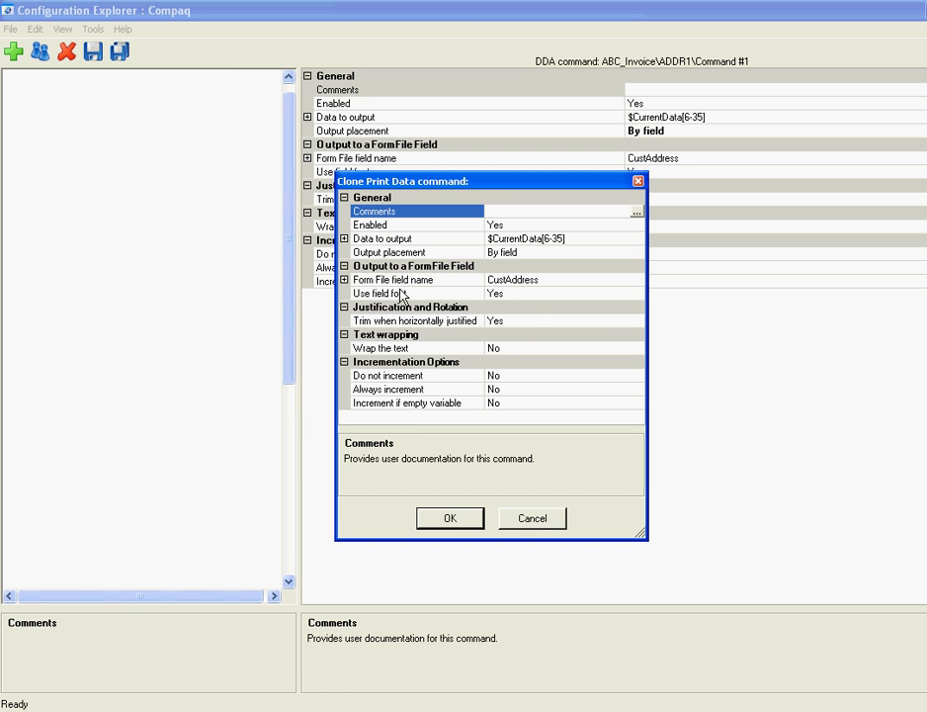
click(344, 281)
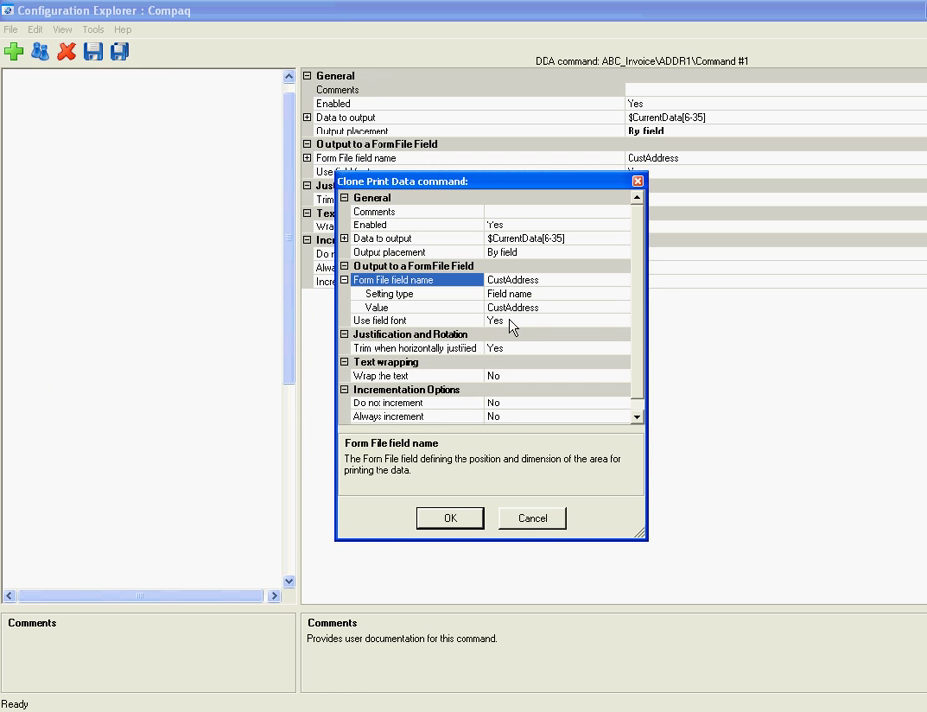
click(623, 310)
click(623, 308)
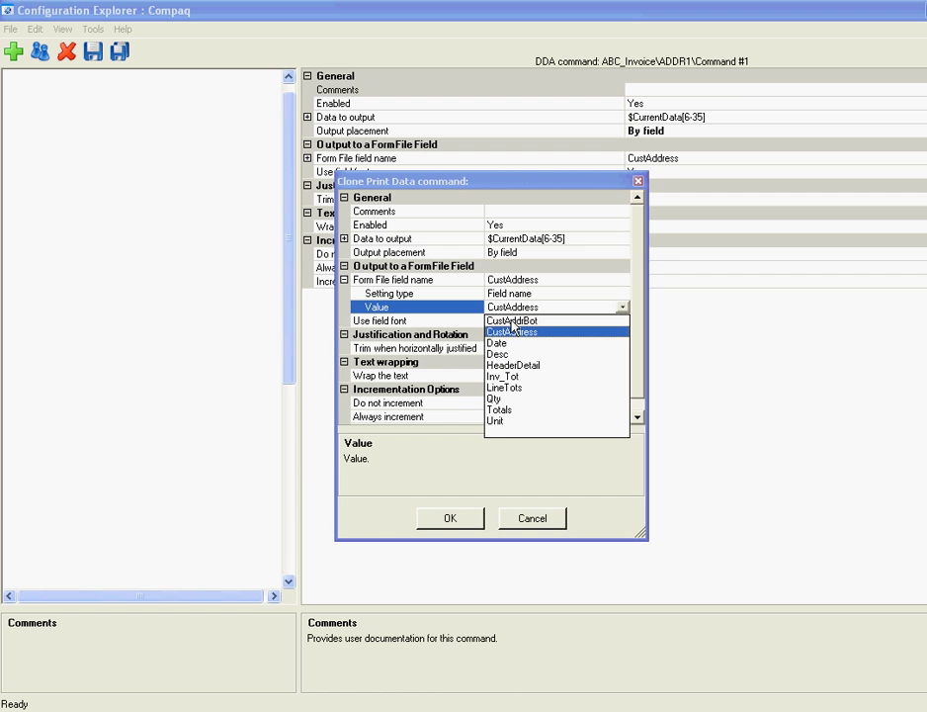
click(511, 323)
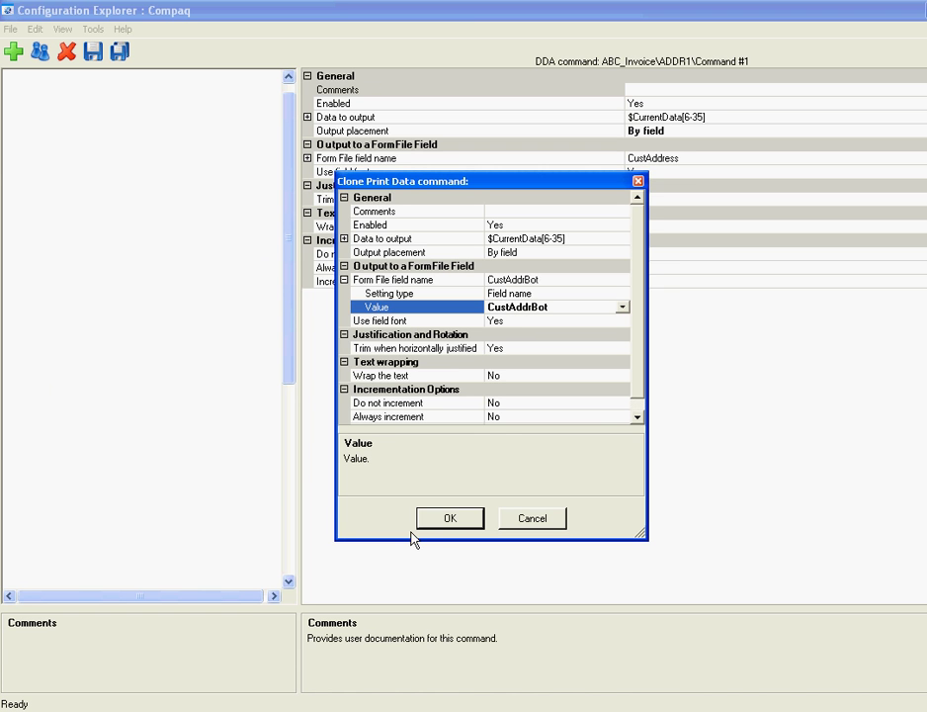
click(447, 519)
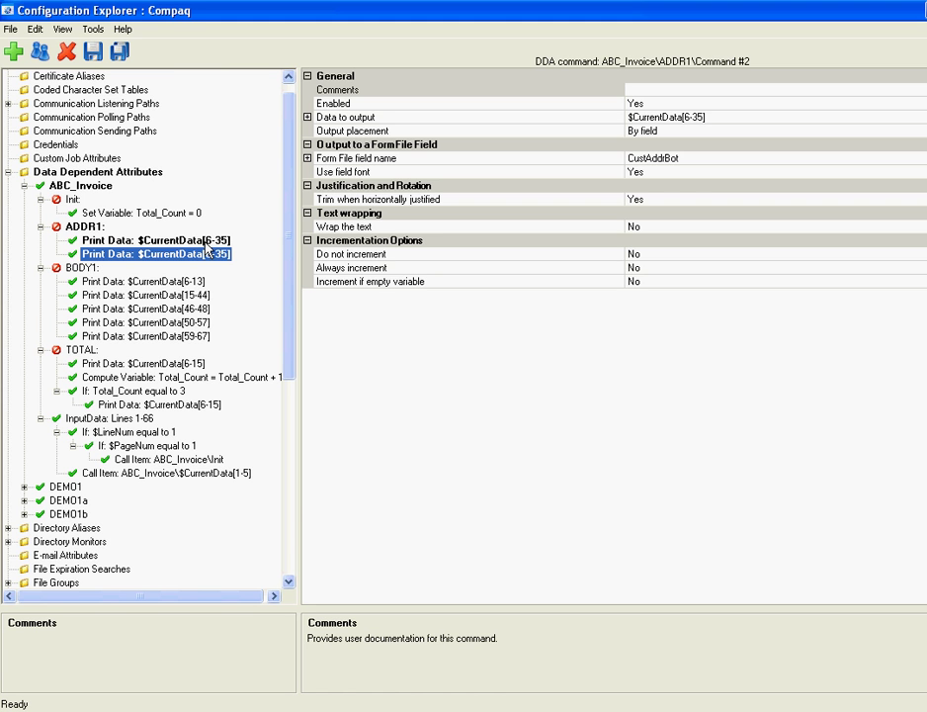
Start another Print Data command under ADDR1, limiting its $CurrentData output to characters 37 through 48
right_click(189, 259)
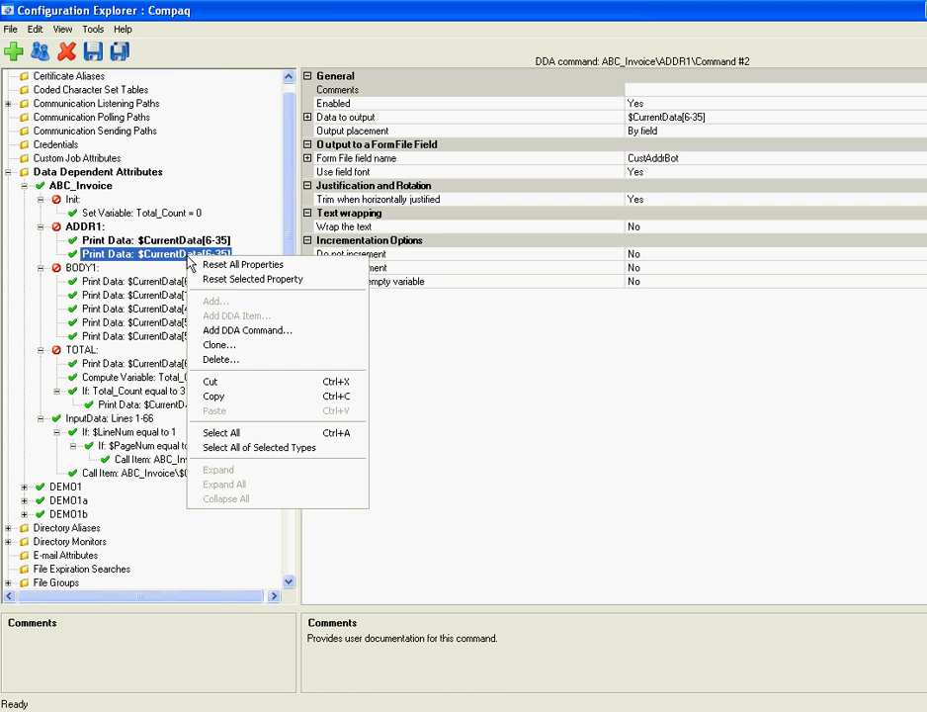
click(249, 332)
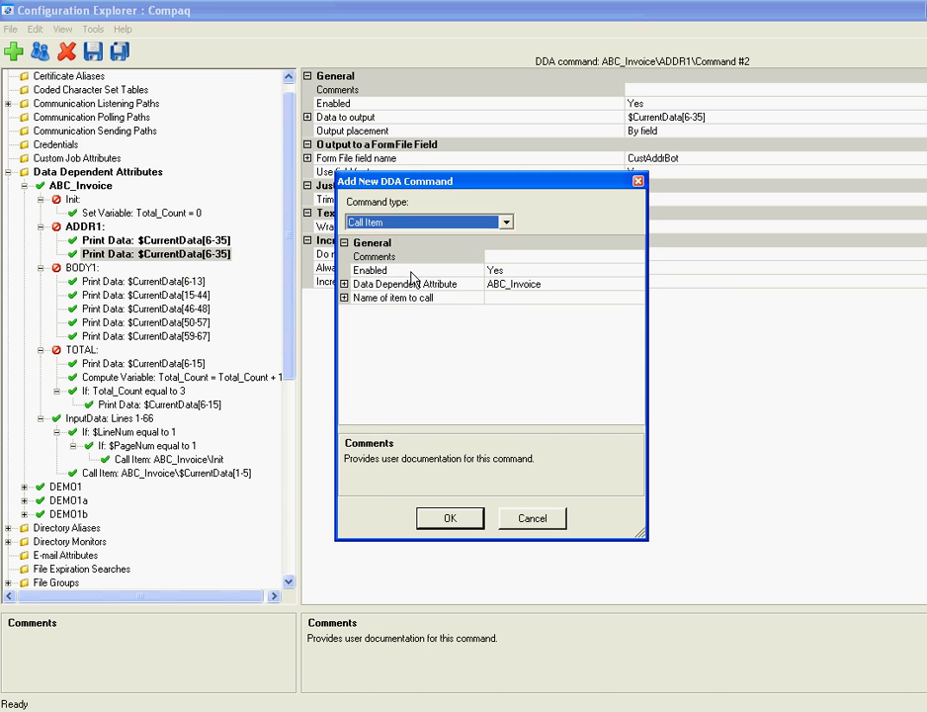
click(507, 223)
drag(506, 267, 505, 340)
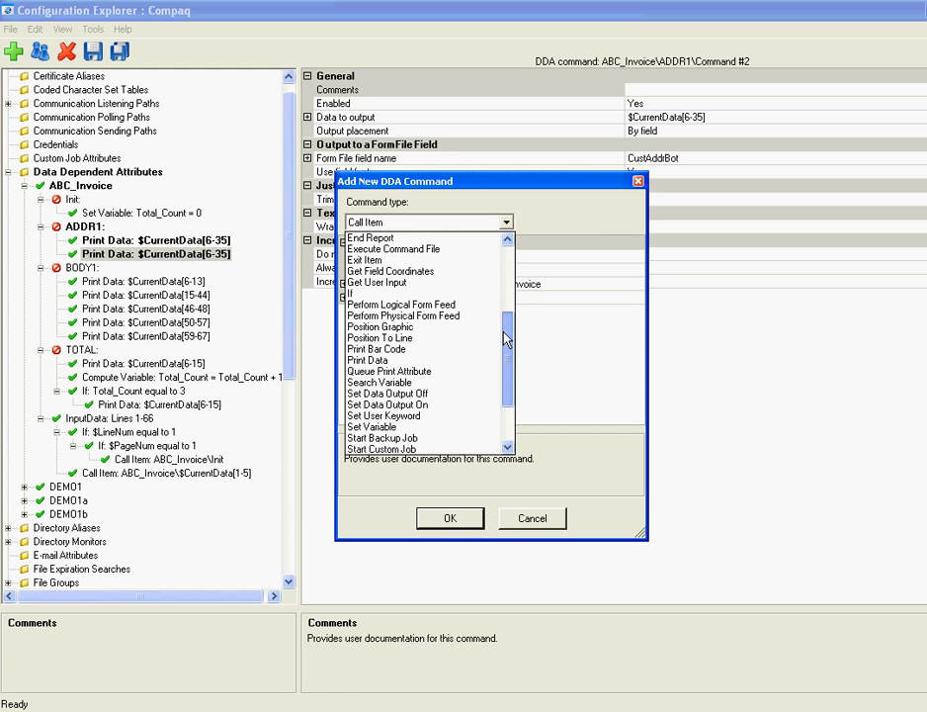
click(373, 360)
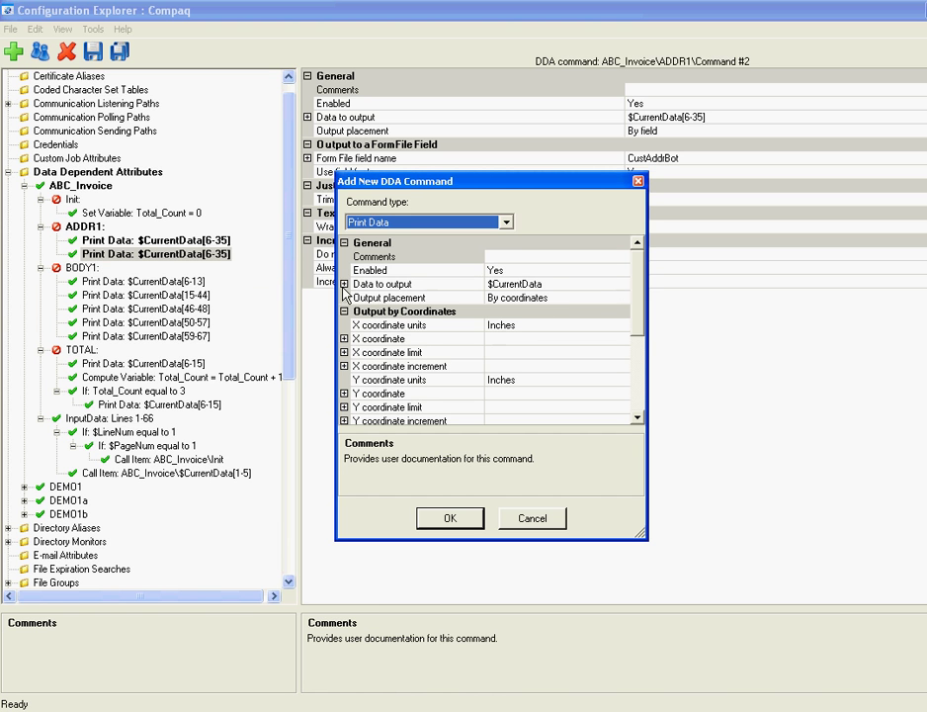
double_click(401, 284)
click(503, 325)
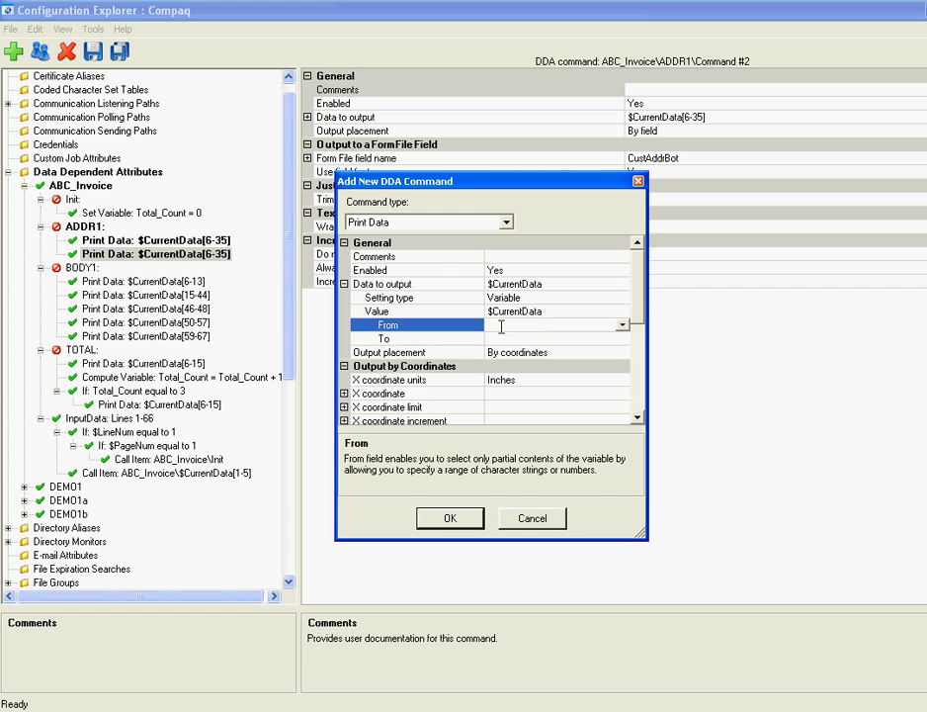
text(37)
click(503, 340)
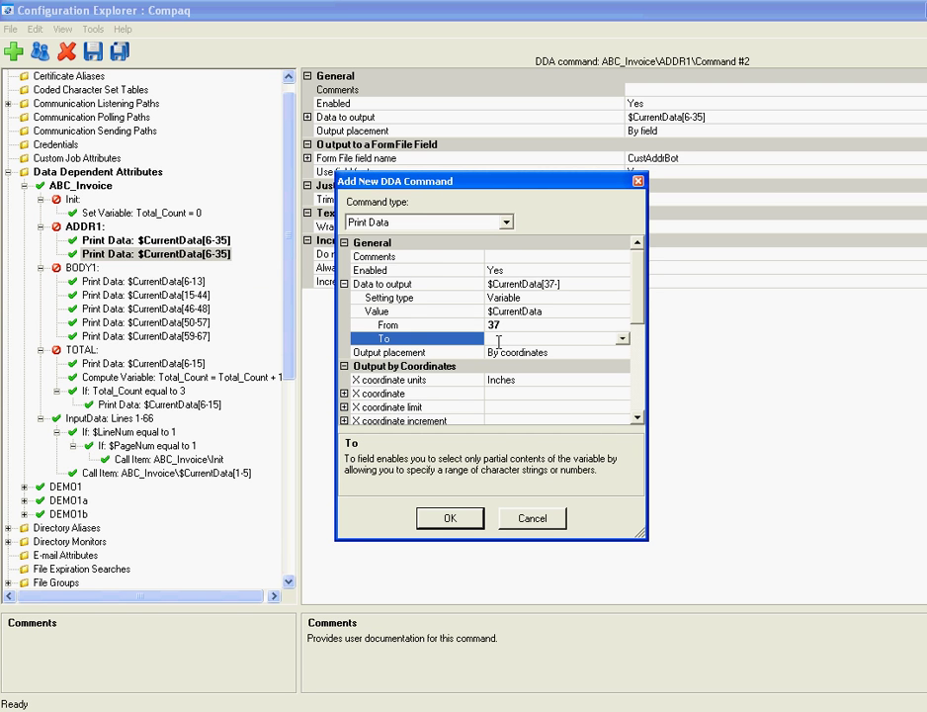
text(48)
Place the new command's output by field in HeaderDetail and add the command to ADDR1
click(625, 353)
click(625, 358)
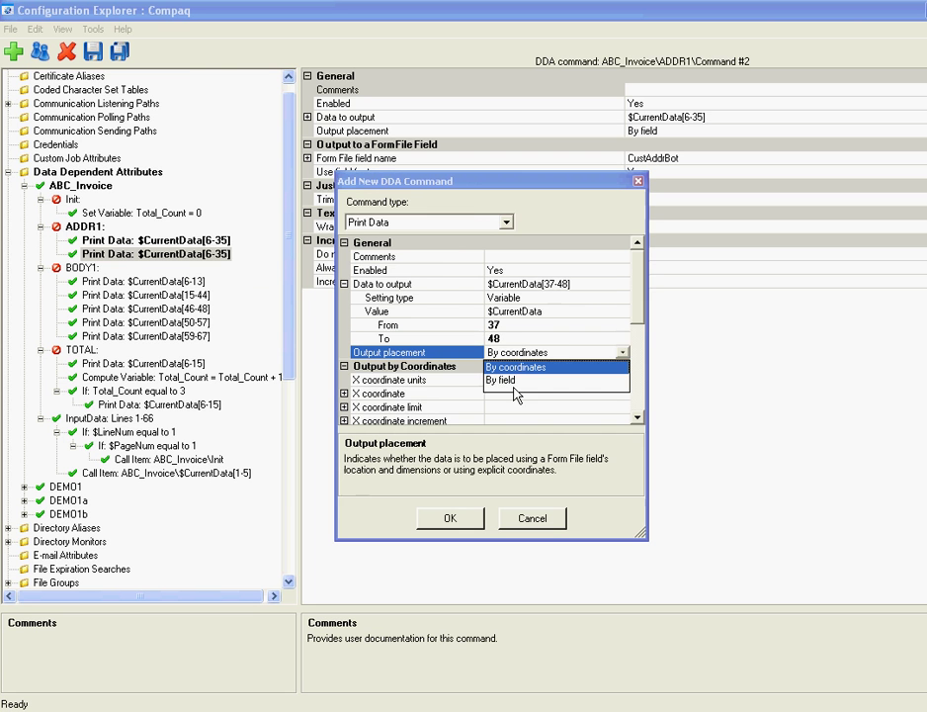
click(459, 380)
click(344, 379)
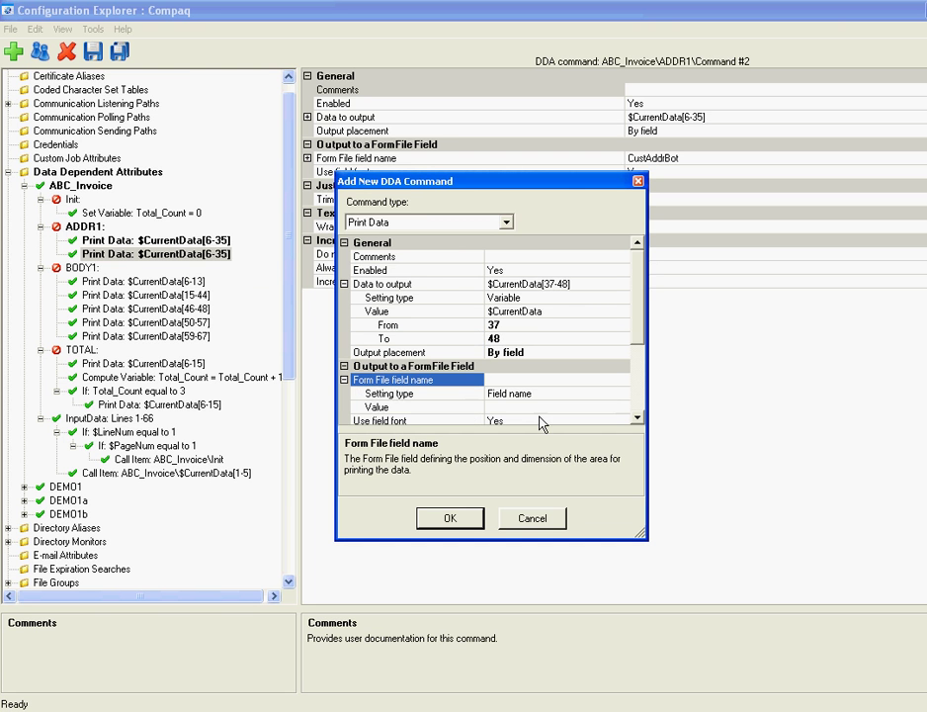
click(618, 408)
click(621, 409)
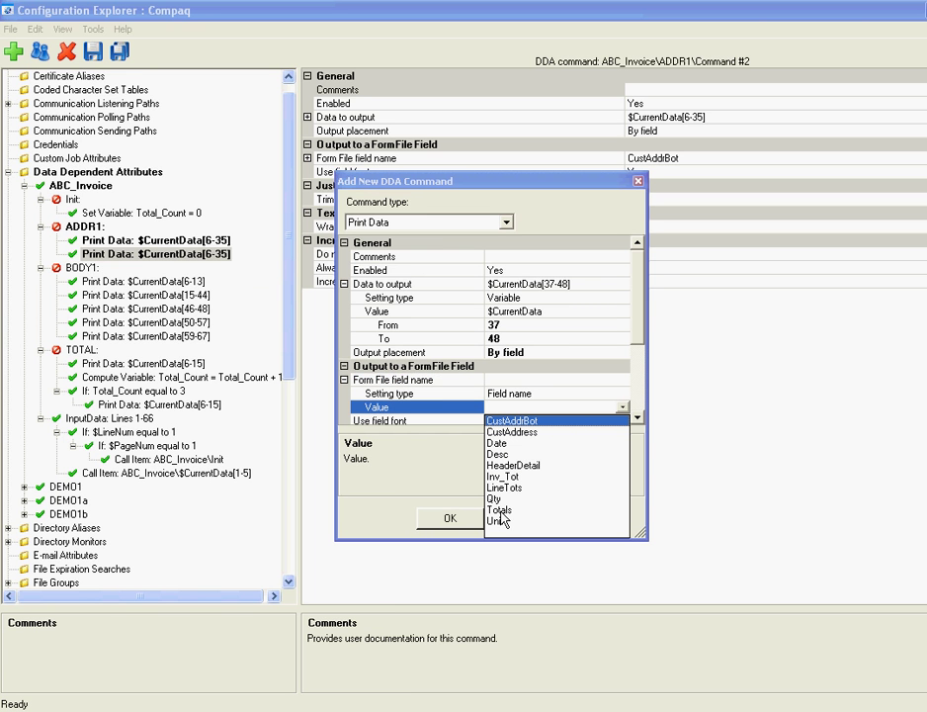
click(514, 466)
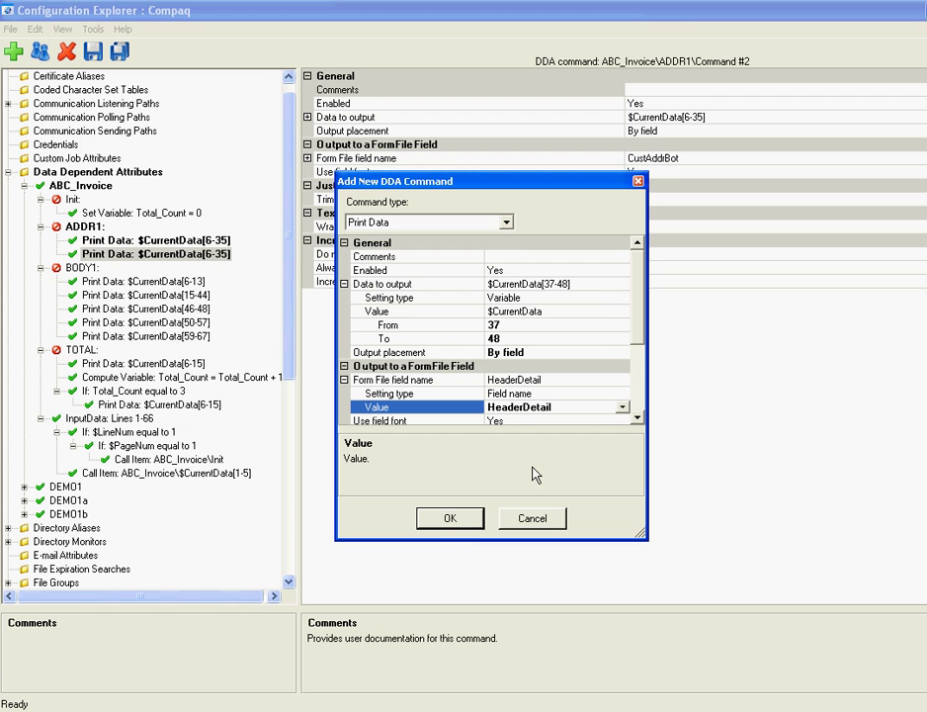
click(456, 526)
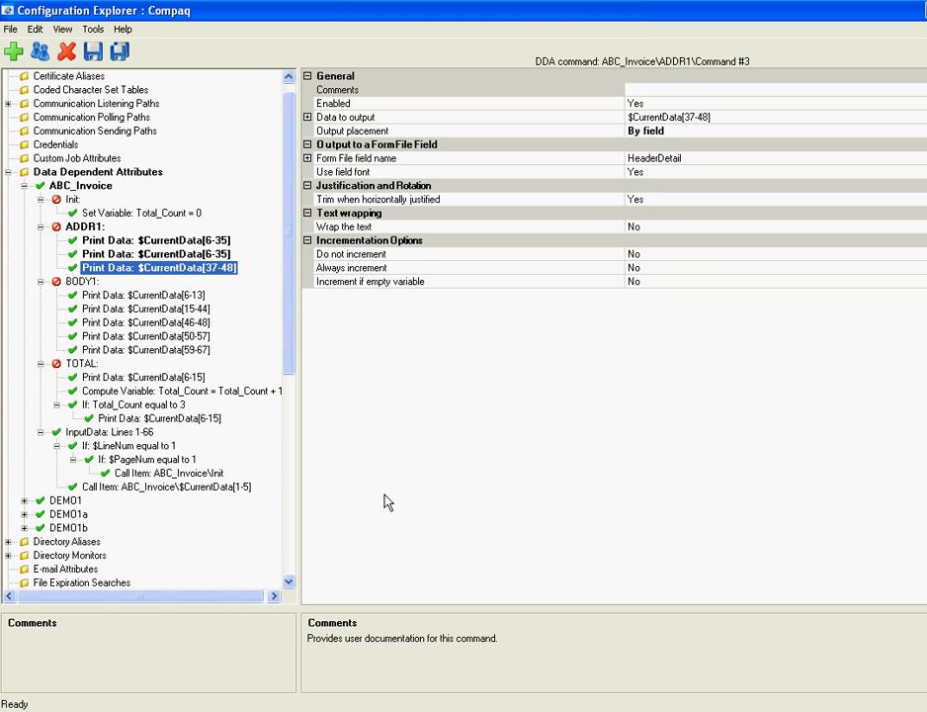
Start a new file mask and name it ABC_Invoice
drag(284, 321, 289, 398)
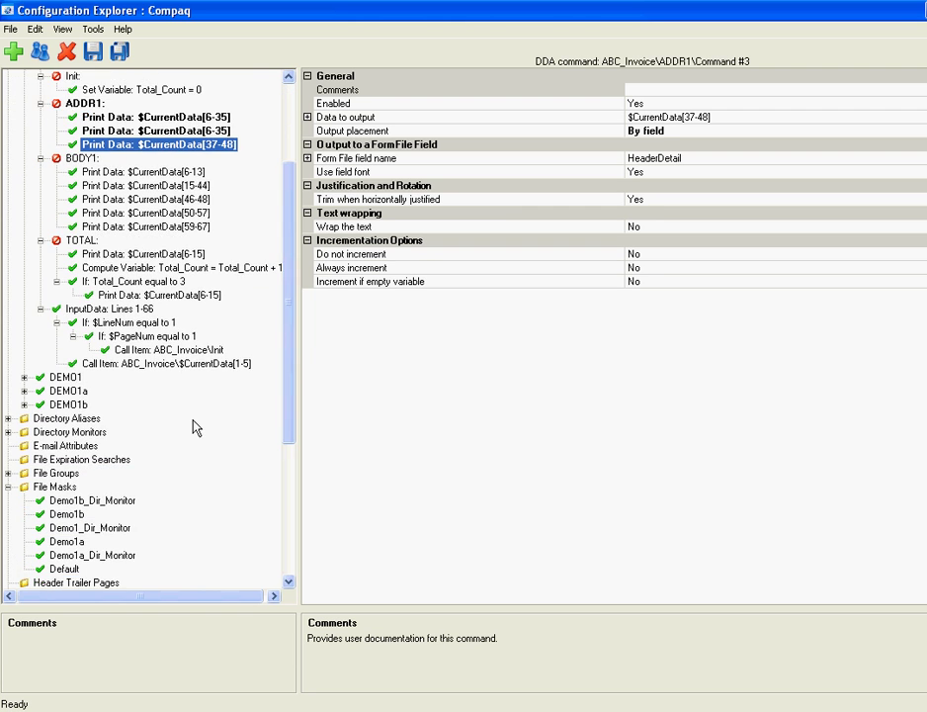
click(65, 488)
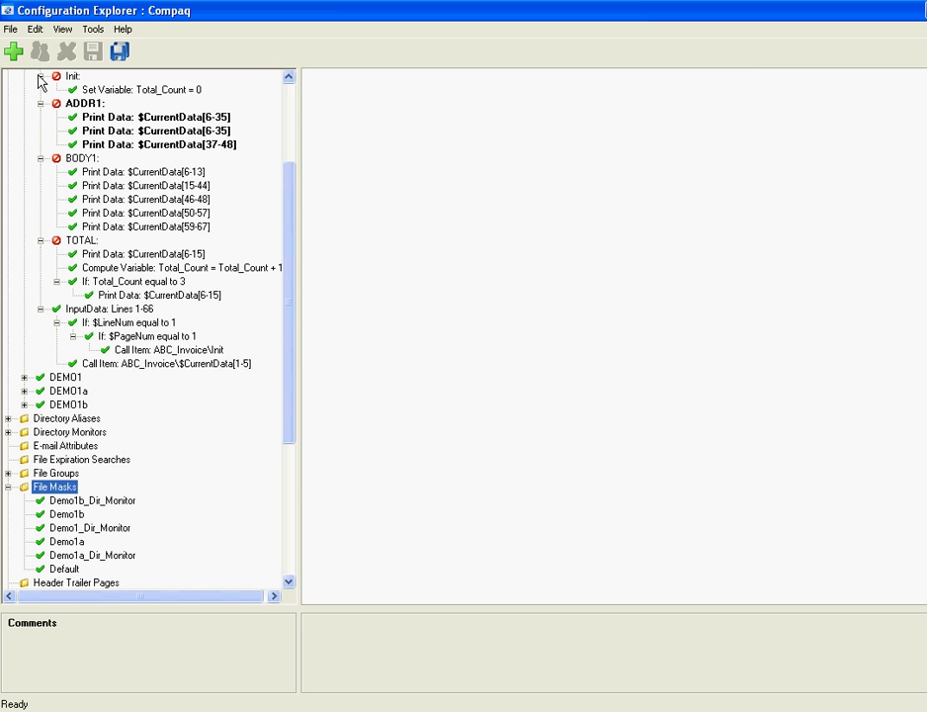
click(13, 49)
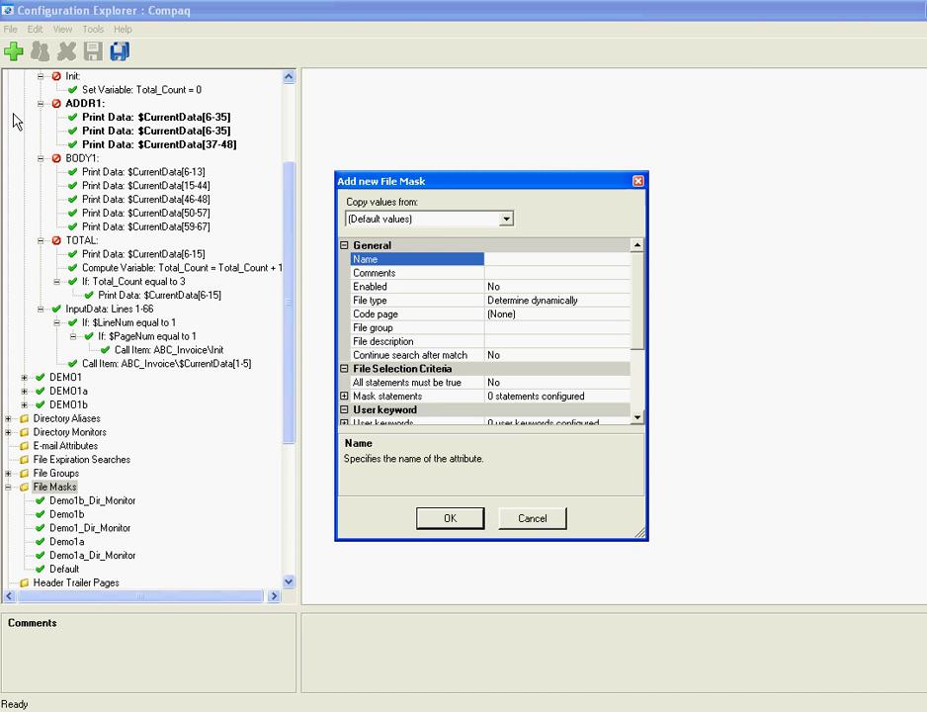
click(518, 260)
text(ABC)
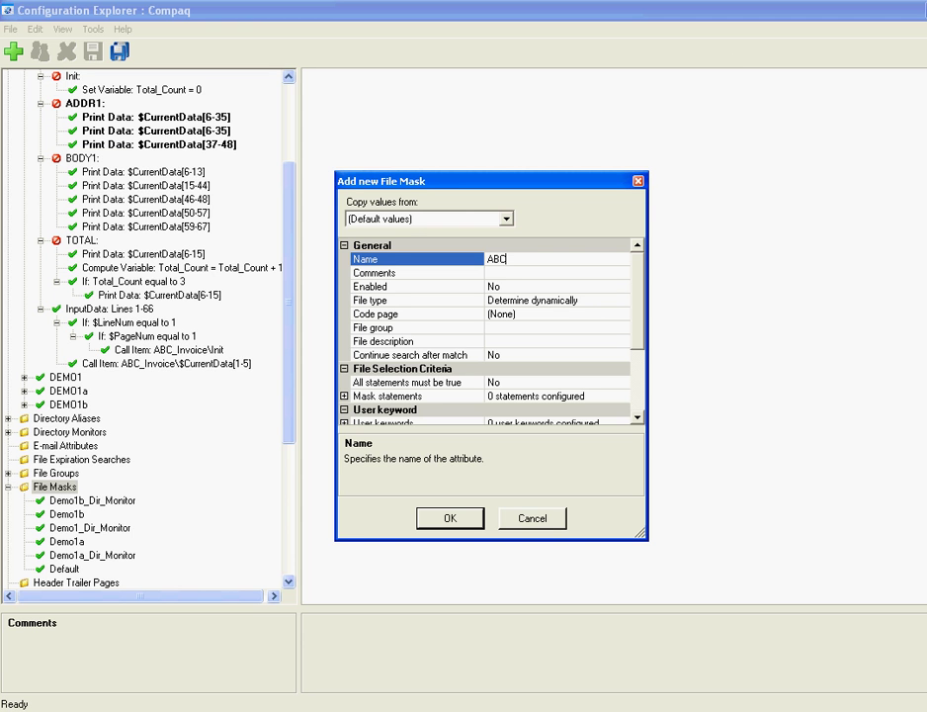
text(_Invoice)
click(514, 273)
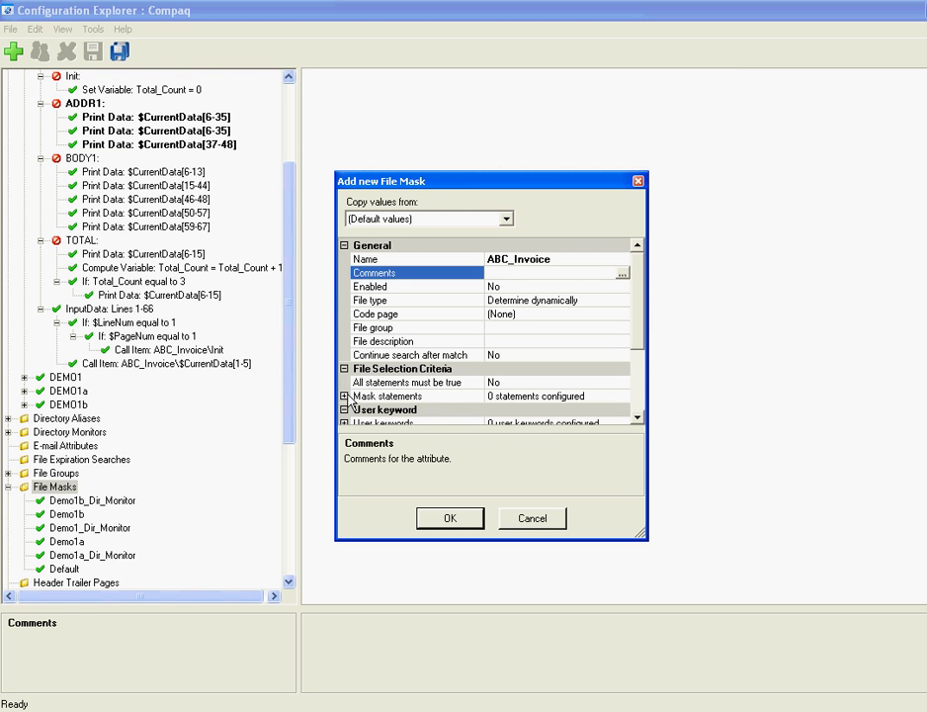
Add the mask statement User Tag 01 equal to ABC_Invoice and require that all statements be true
click(626, 399)
click(623, 397)
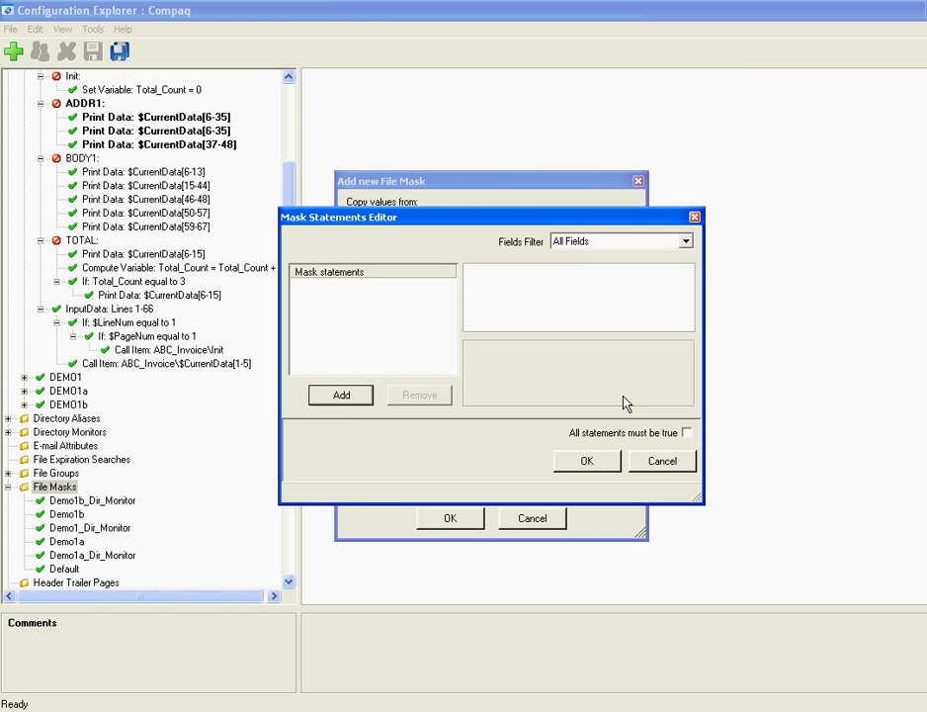
click(343, 399)
click(687, 271)
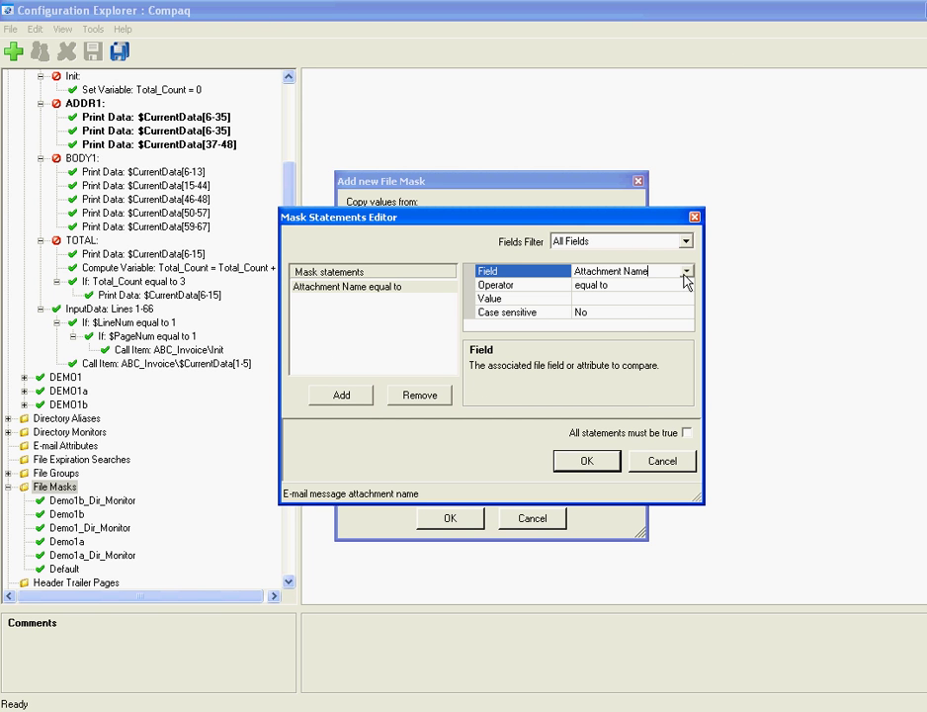
click(687, 271)
drag(690, 312, 619, 400)
click(588, 378)
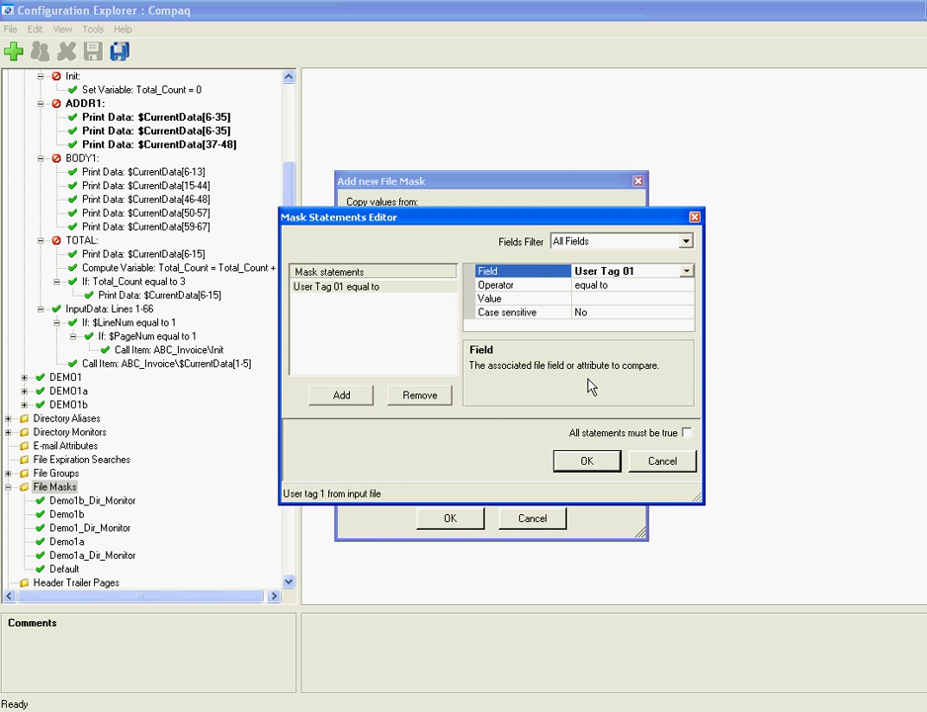
click(586, 298)
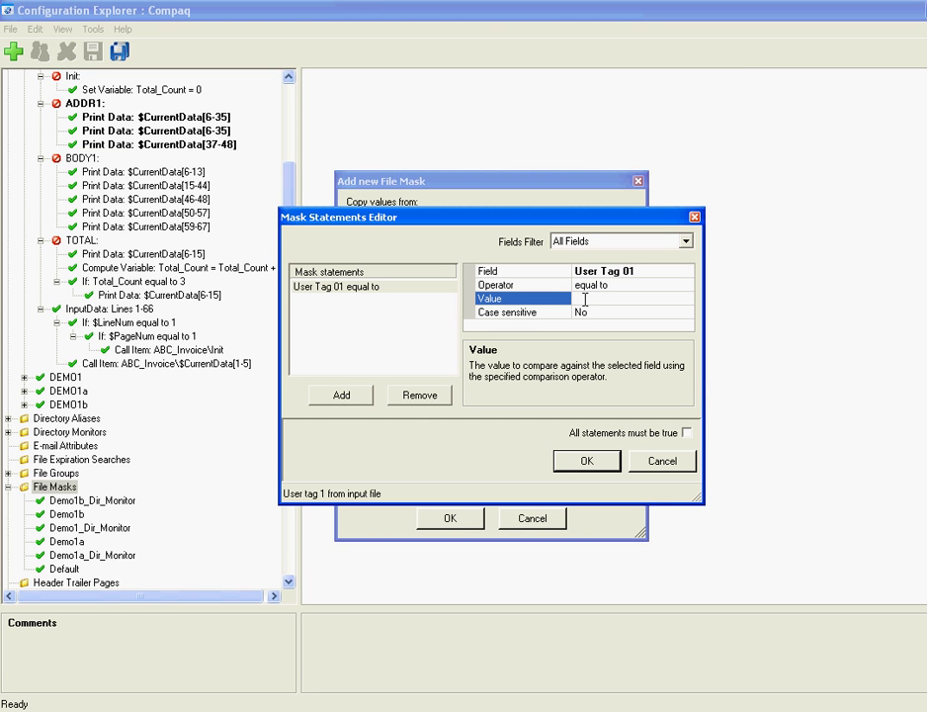
text(ABC_Invoice)
click(687, 433)
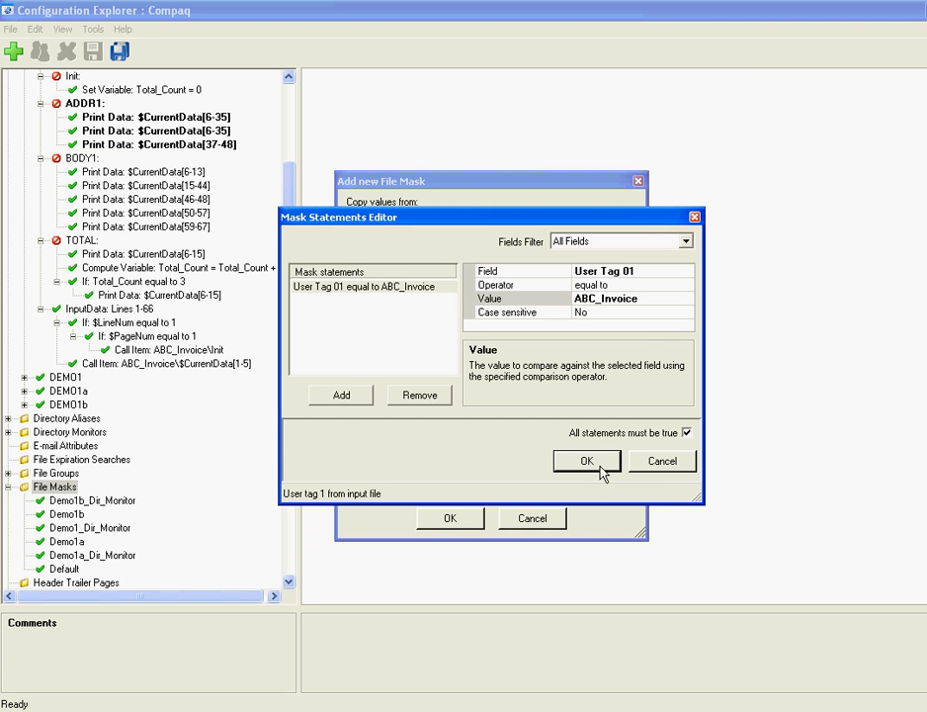
click(600, 471)
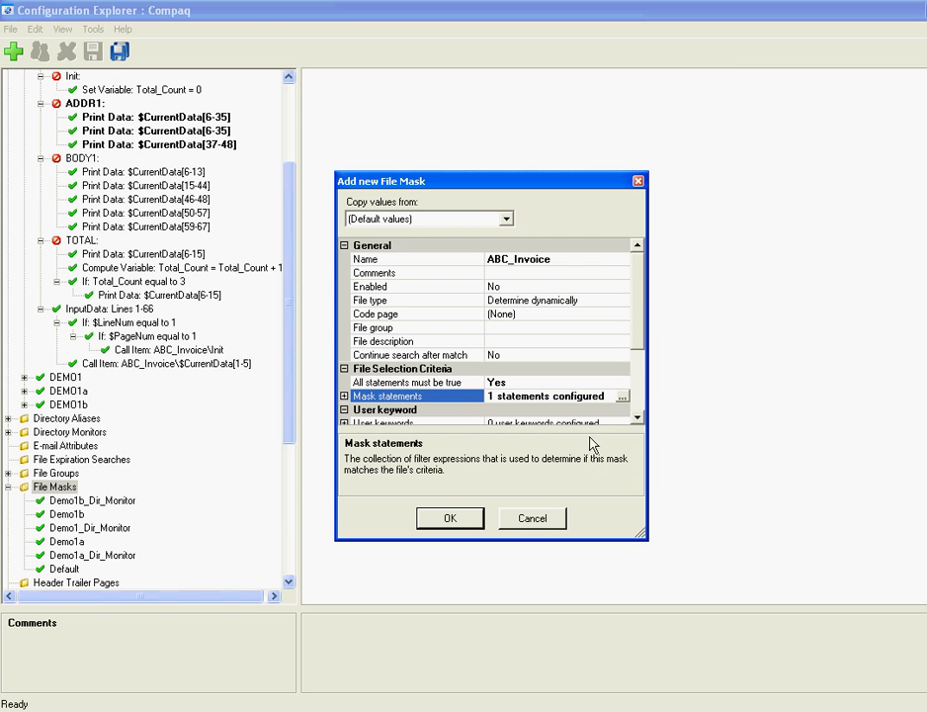
drag(637, 299, 638, 342)
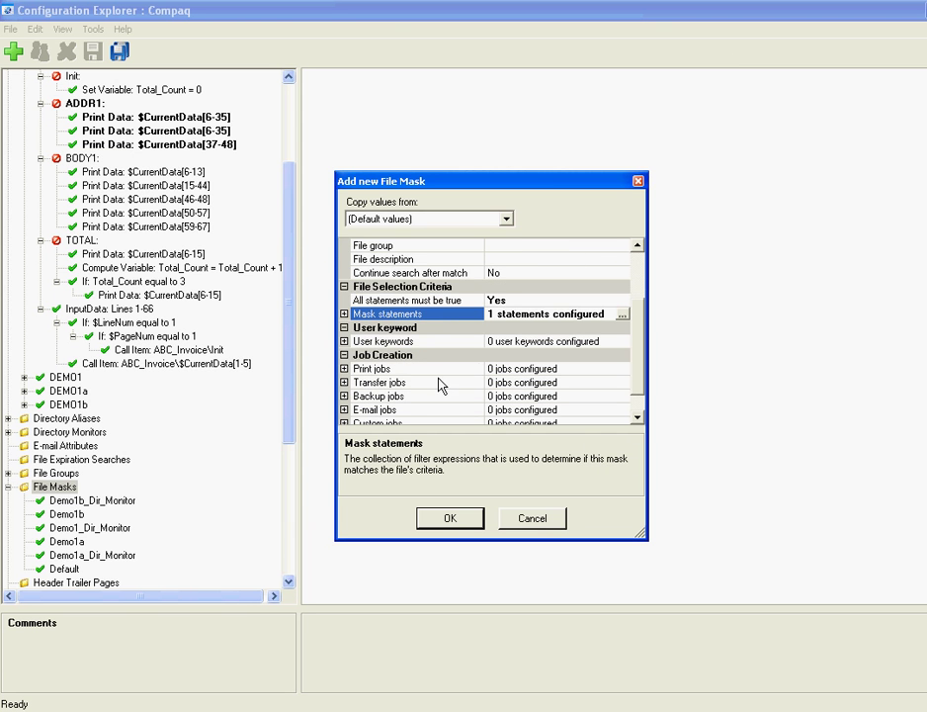
Add a print job to the new file mask and assign it the ABC_Invoice print attribute
scroll(643, 346, down, 1)
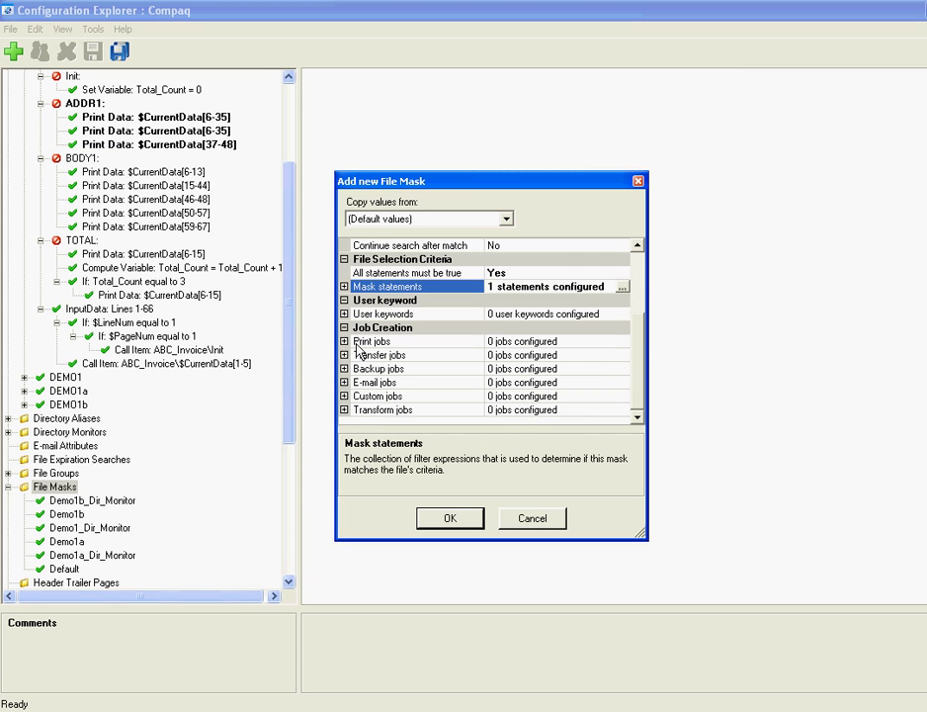
click(623, 342)
click(623, 342)
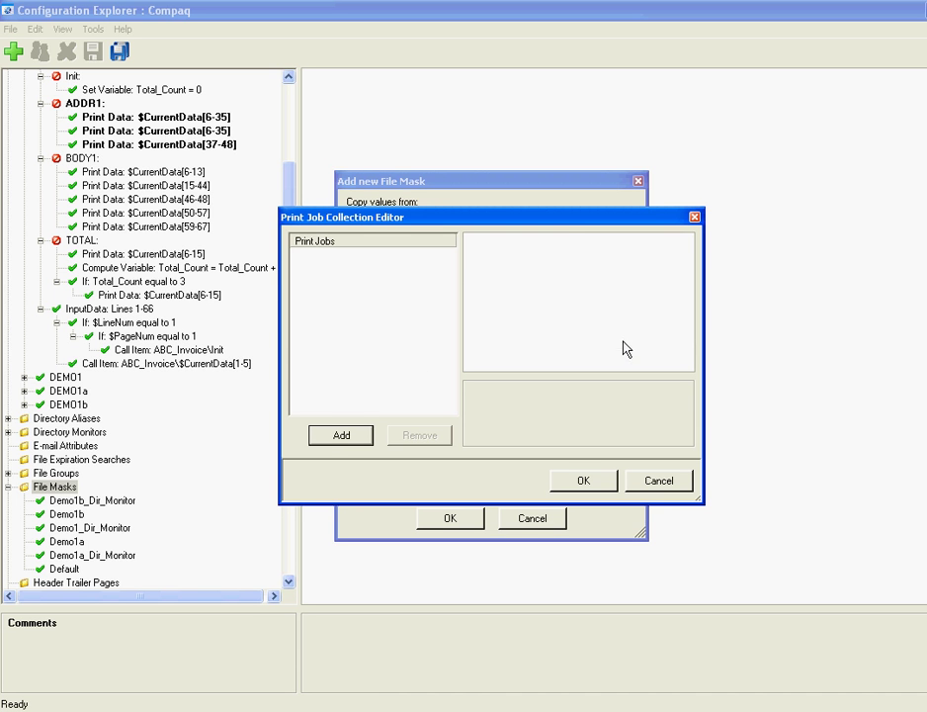
click(329, 437)
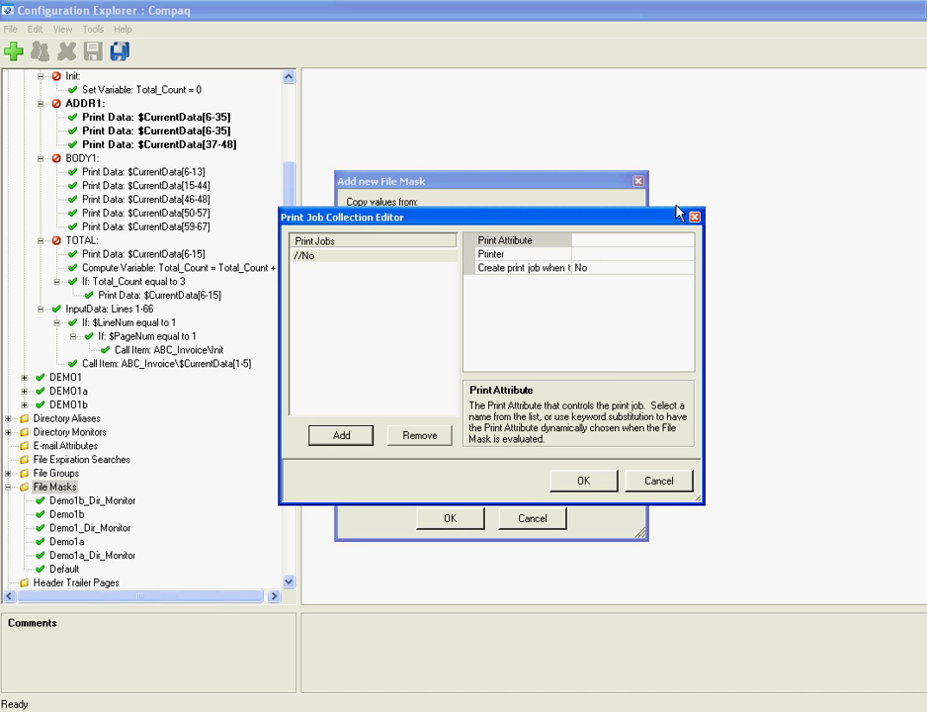
click(690, 243)
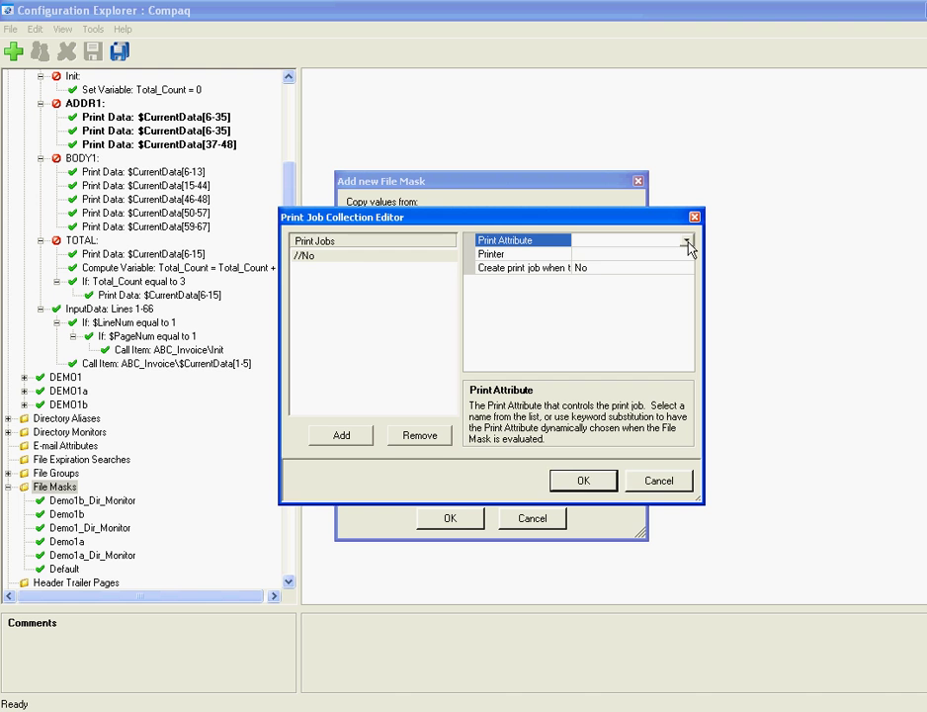
click(687, 241)
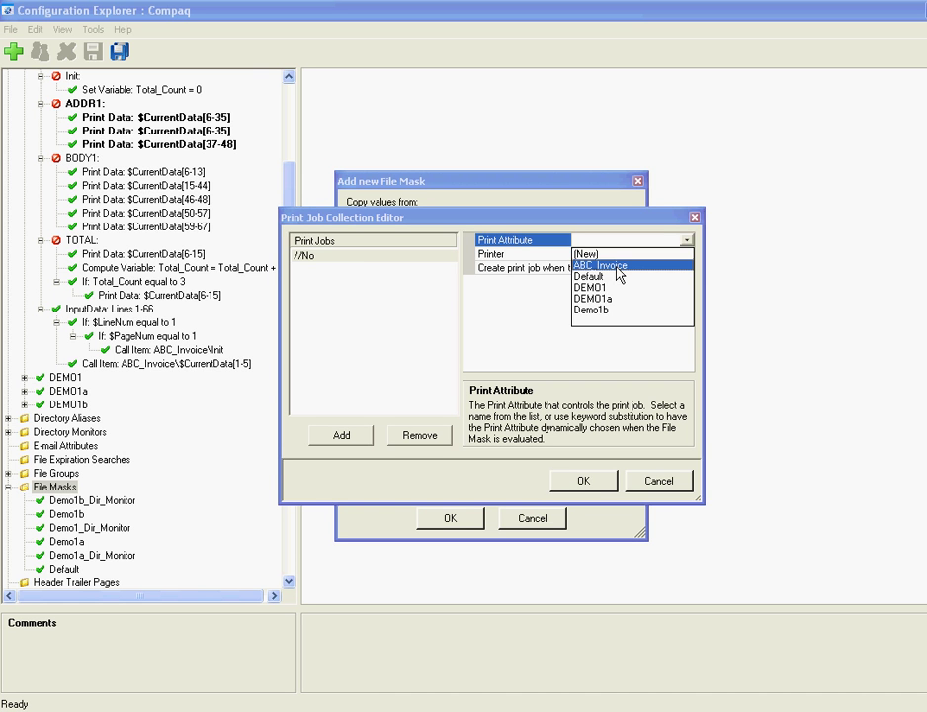
click(604, 265)
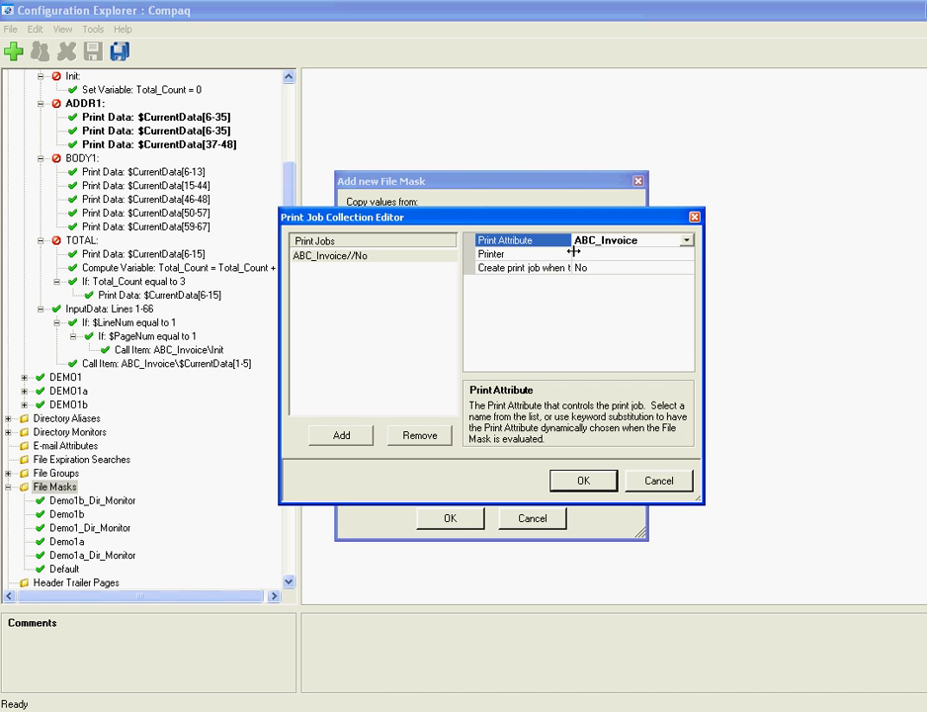
Set the print job's printer to <usertag2> and finish creating the file mask
click(584, 254)
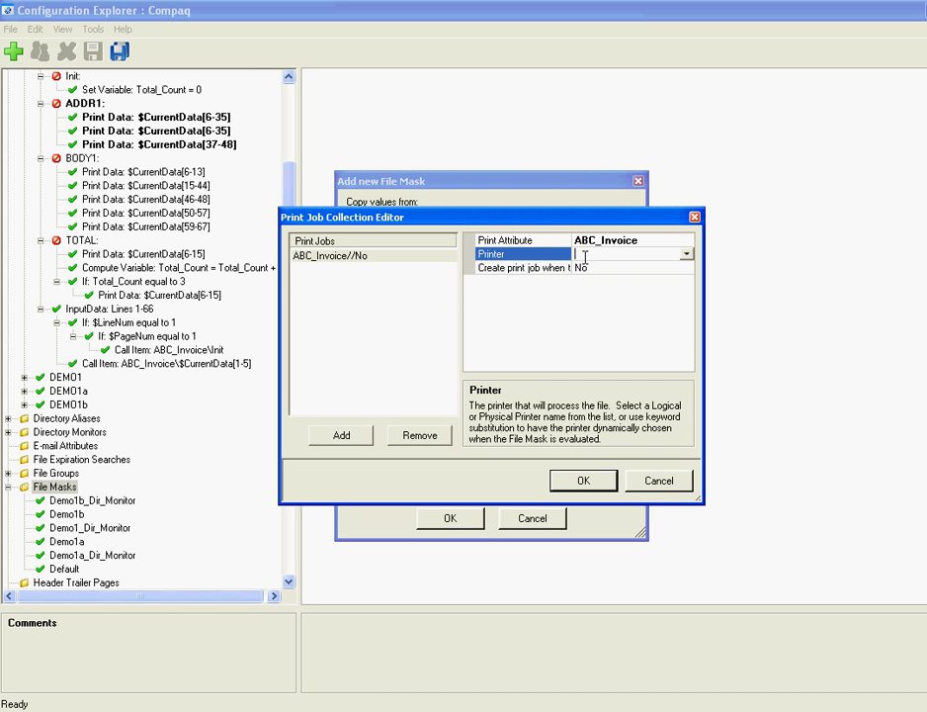
click(687, 255)
click(687, 255)
text(<)
text(usertag2>)
click(592, 482)
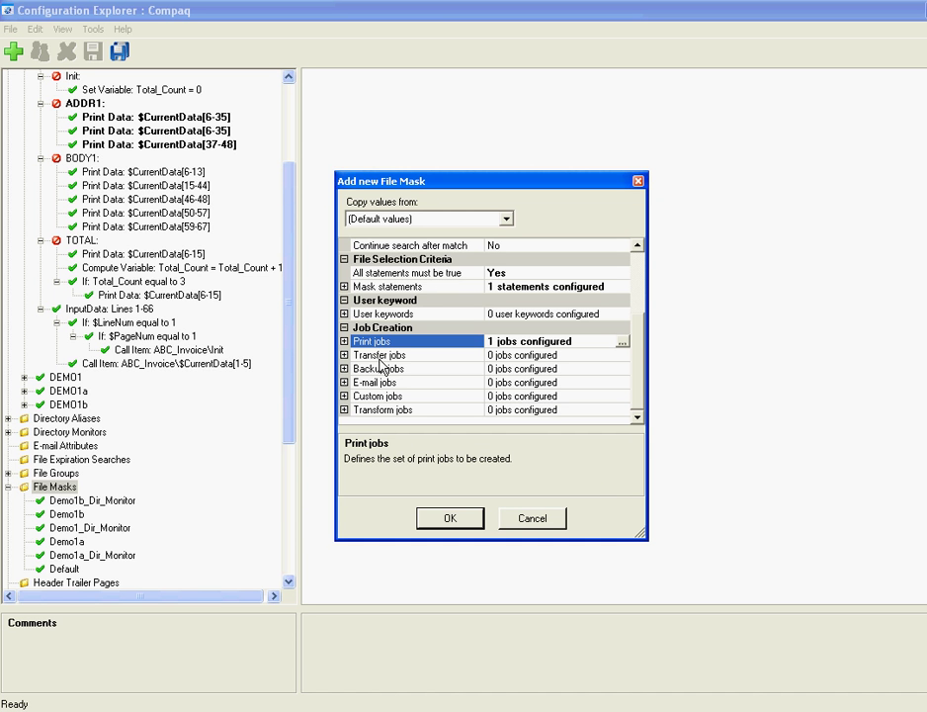
click(346, 341)
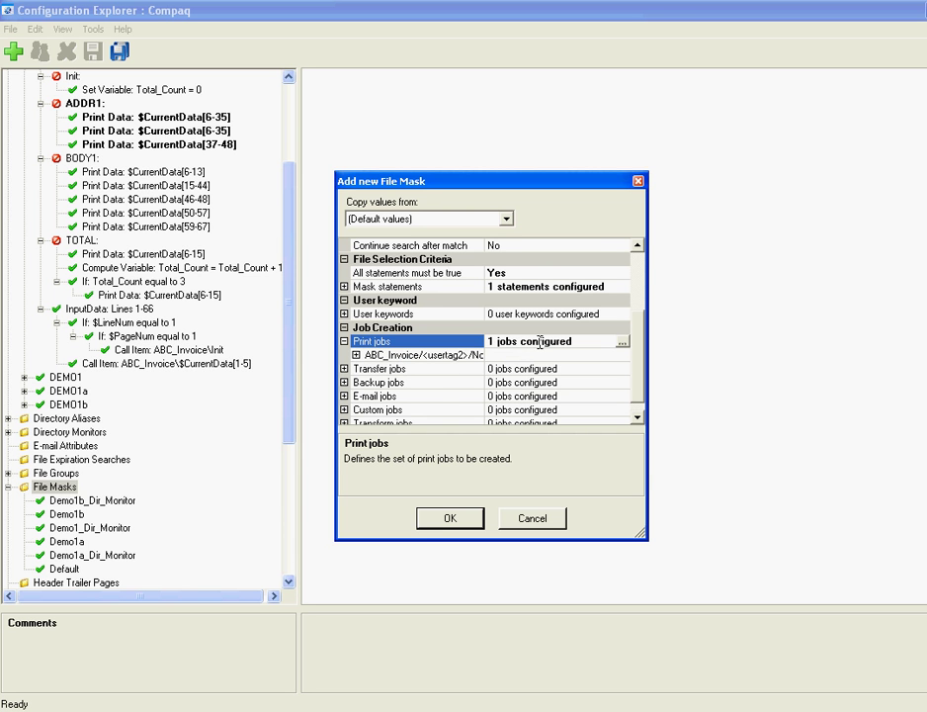
click(448, 521)
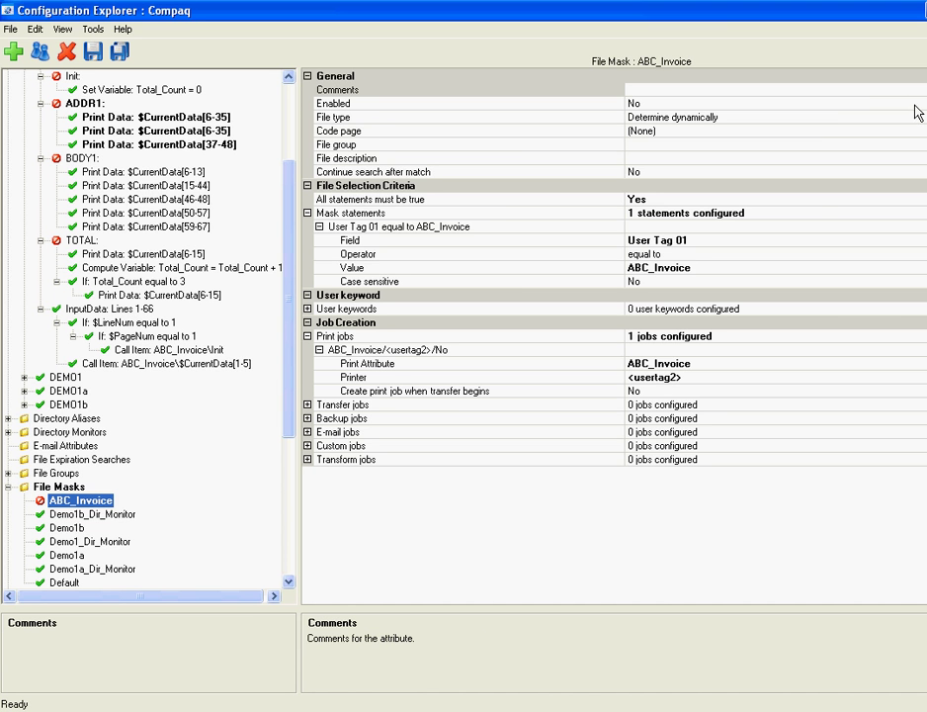
Enable the ABC_Invoice file mask and save all pending configuration changes
click(573, 103)
click(633, 103)
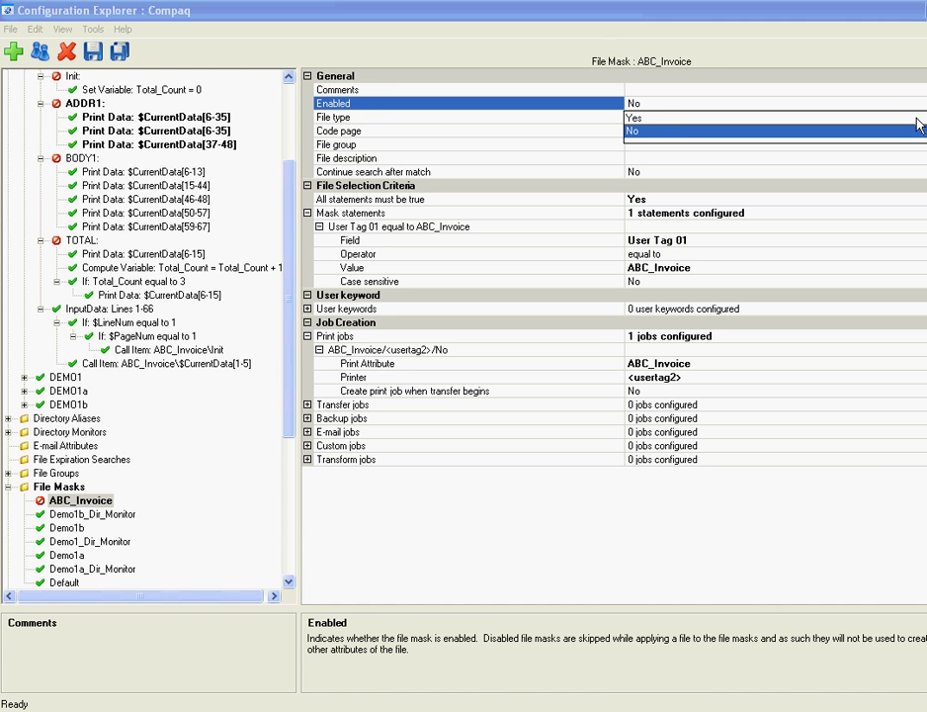
click(628, 118)
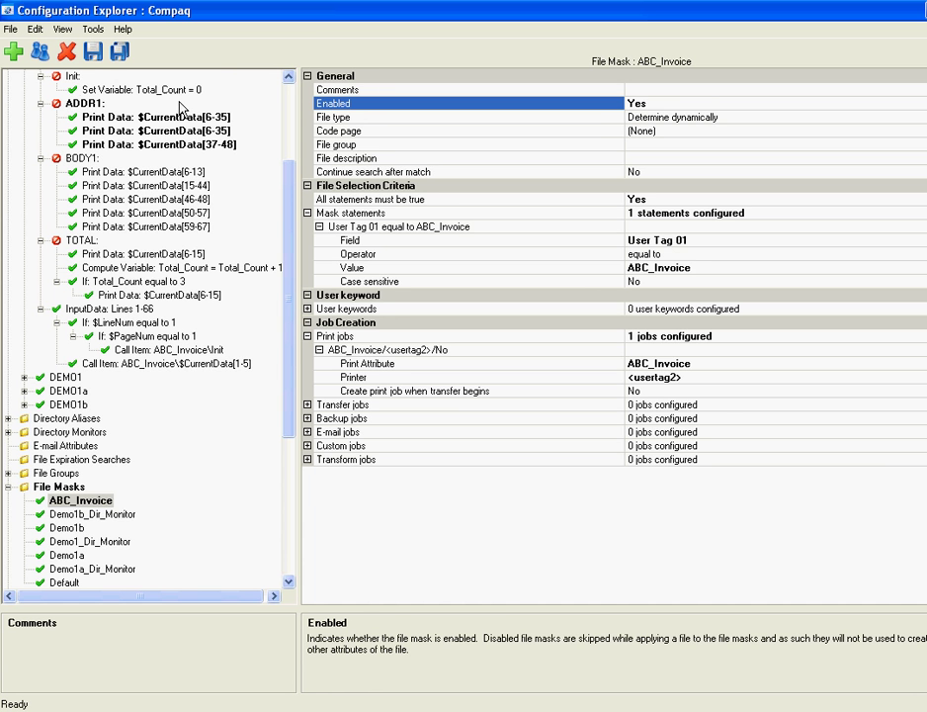
click(121, 52)
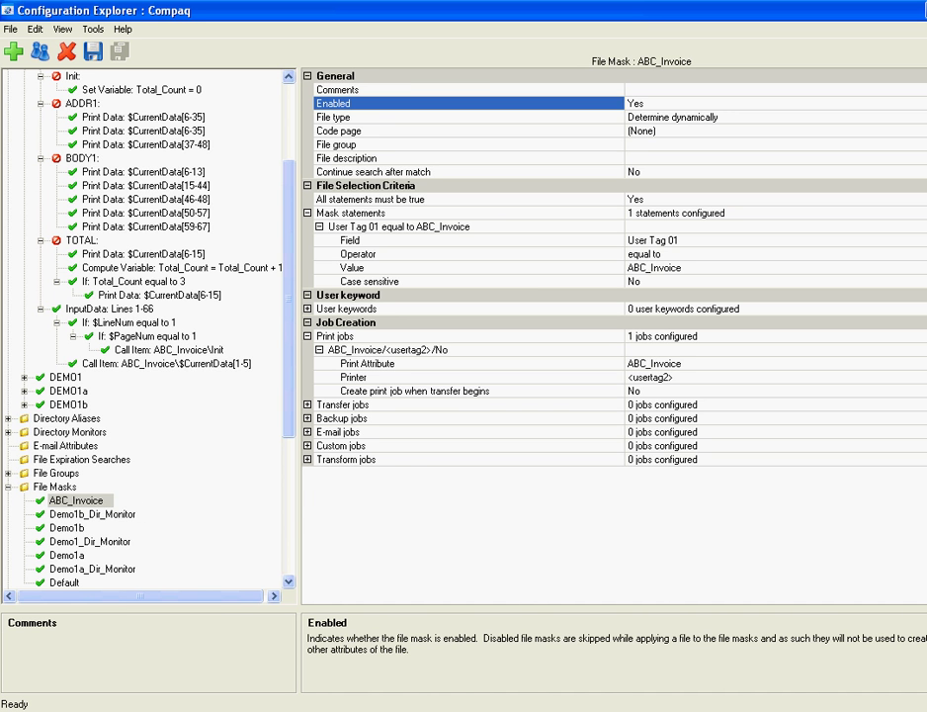
Switch to WordPad and print ABC_Demo_Input.txt to the Auto LP001 printer on COMPAQ
key(alt+Tab)
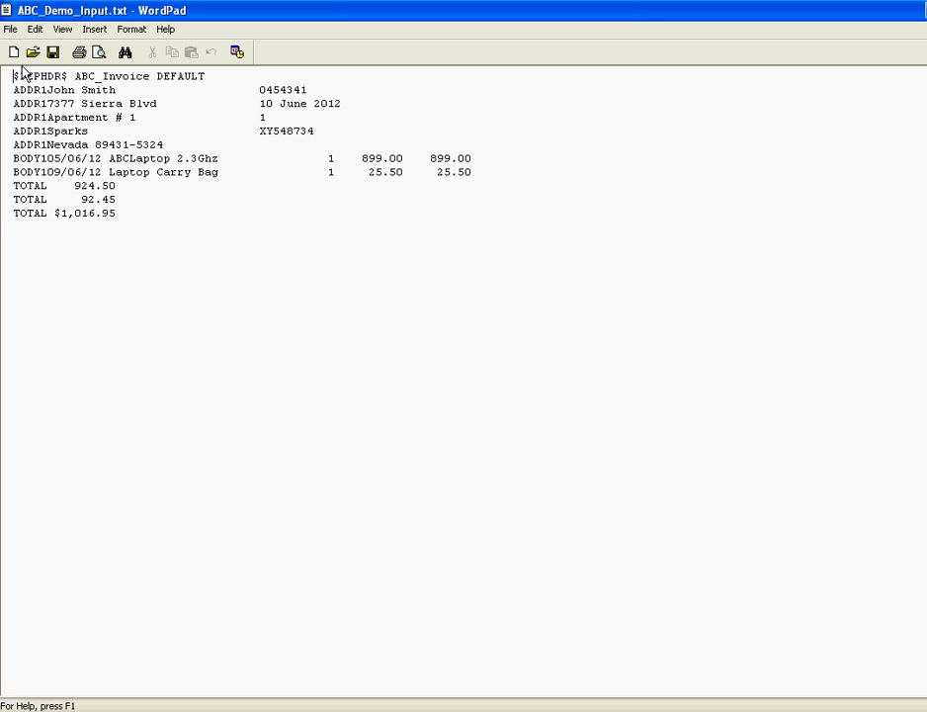
click(13, 31)
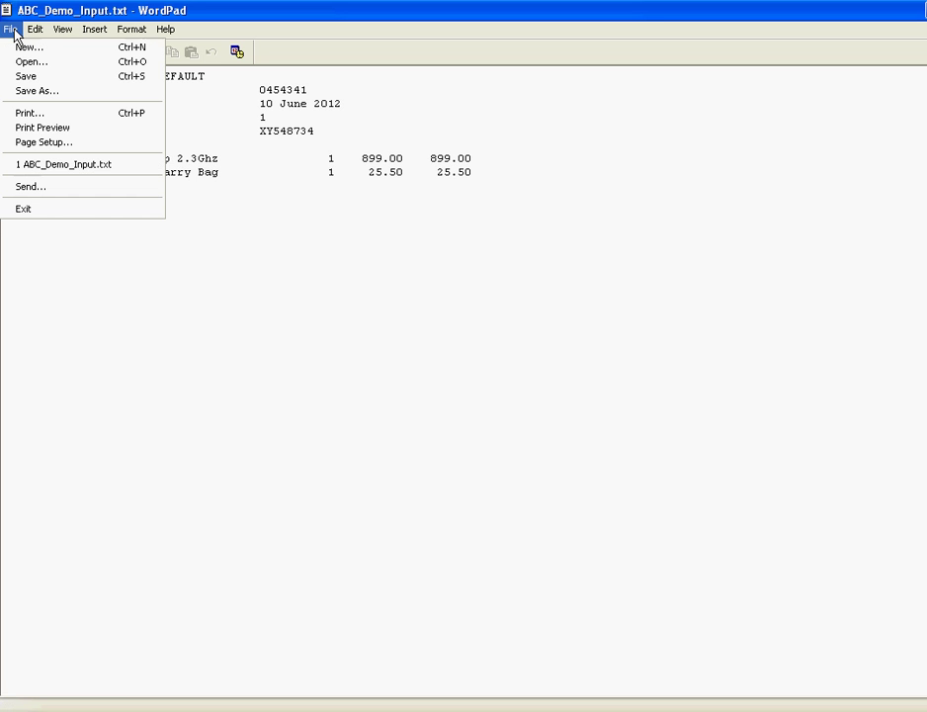
click(20, 114)
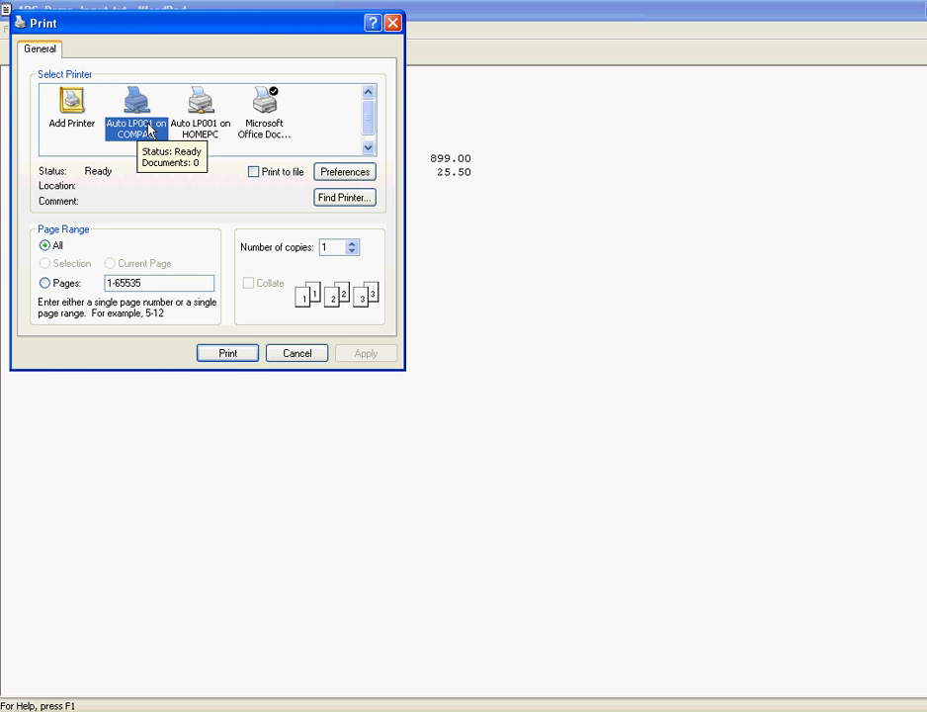
click(232, 356)
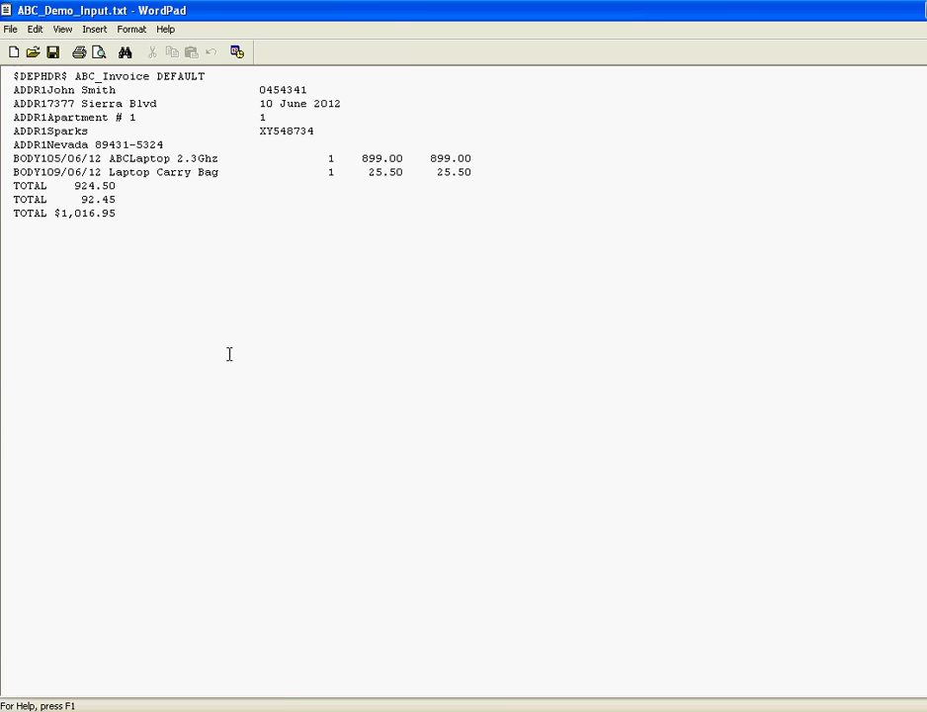
Switch to Enterprise Output Manager, preview the ABC_Invoice print job to check the whole invoice page, and close the preview
click(425, 706)
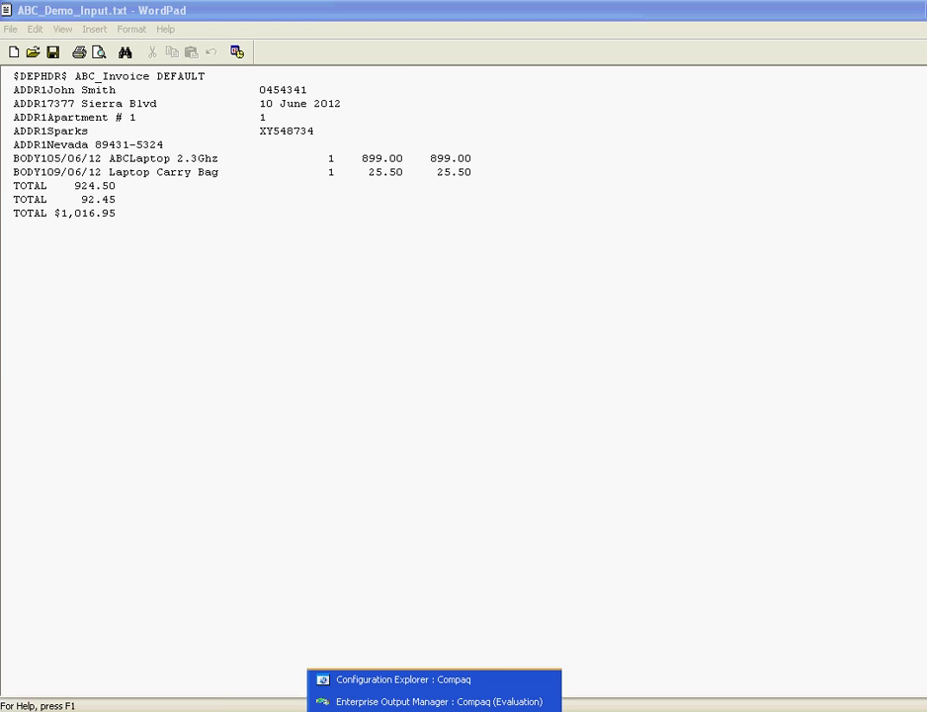
click(332, 701)
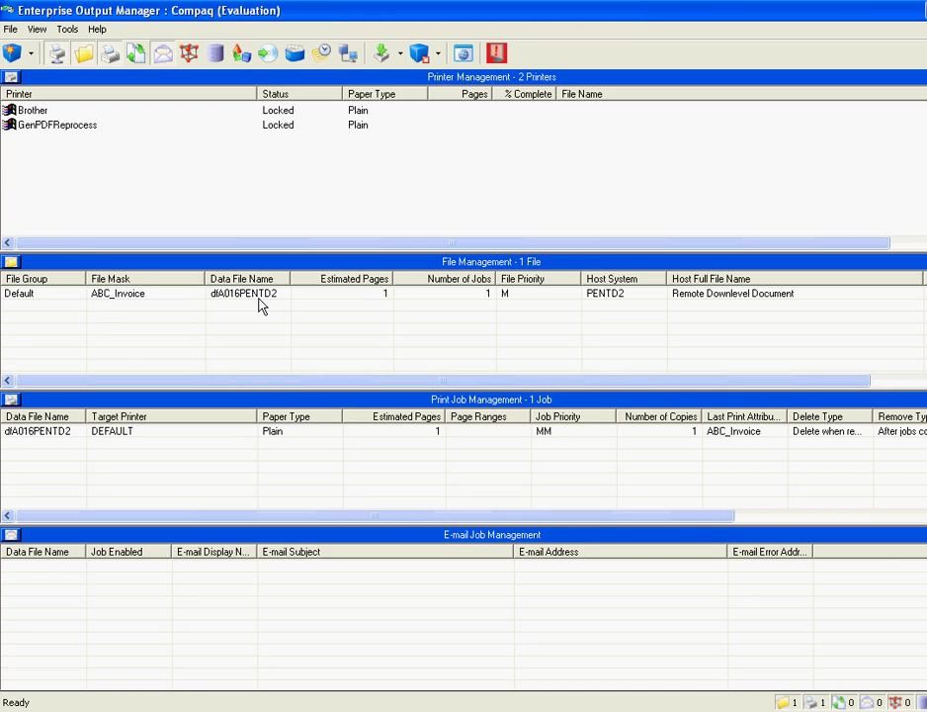
double_click(265, 440)
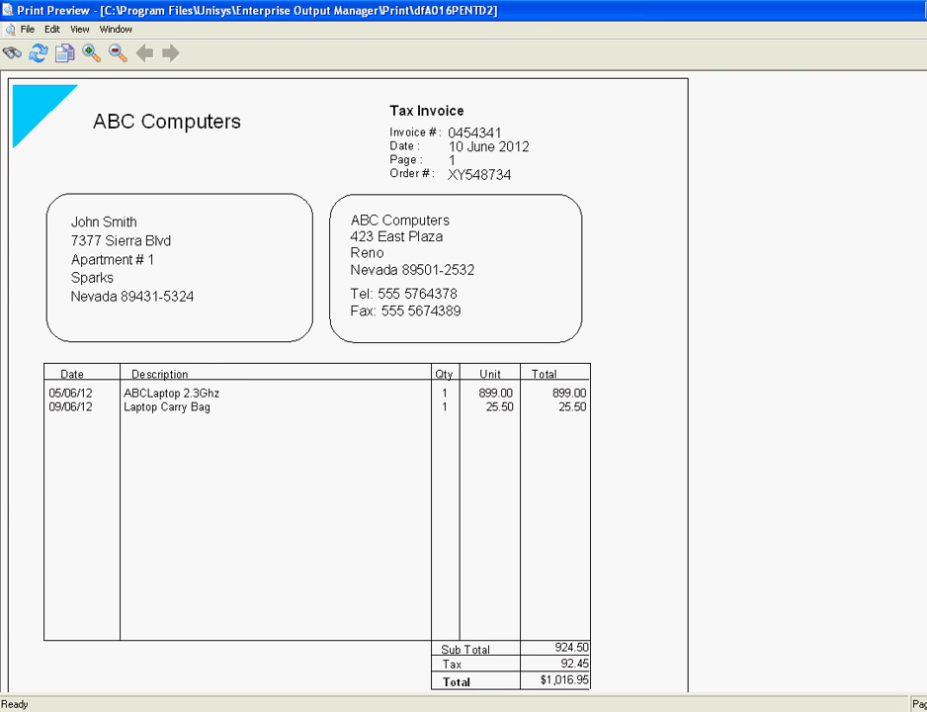
scroll(346, 376, down, 3)
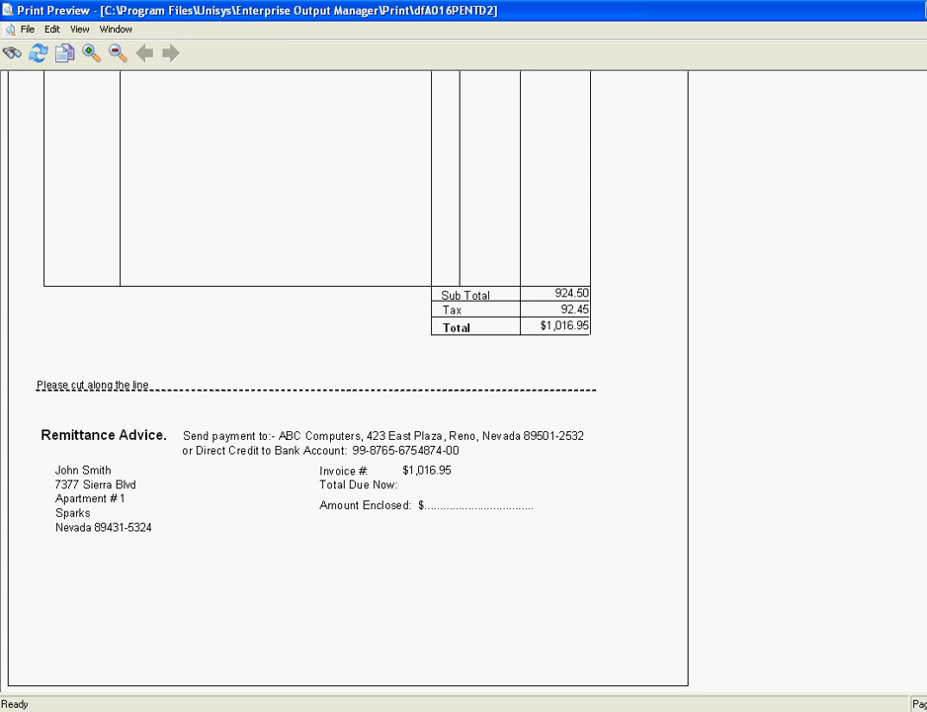
scroll(346, 376, up, 2)
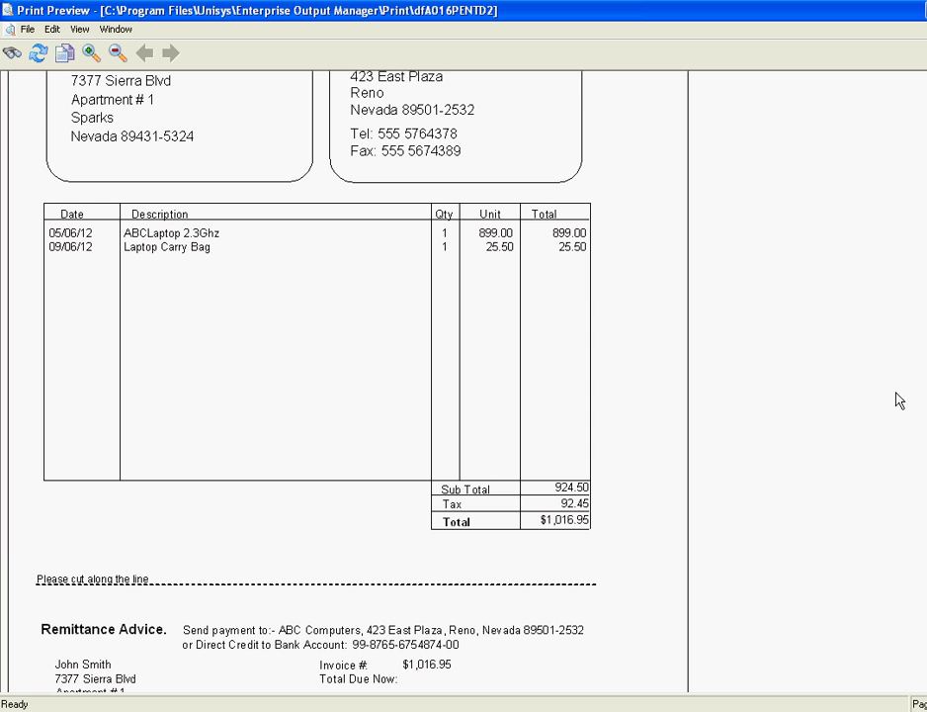
click(22, 27)
click(39, 150)
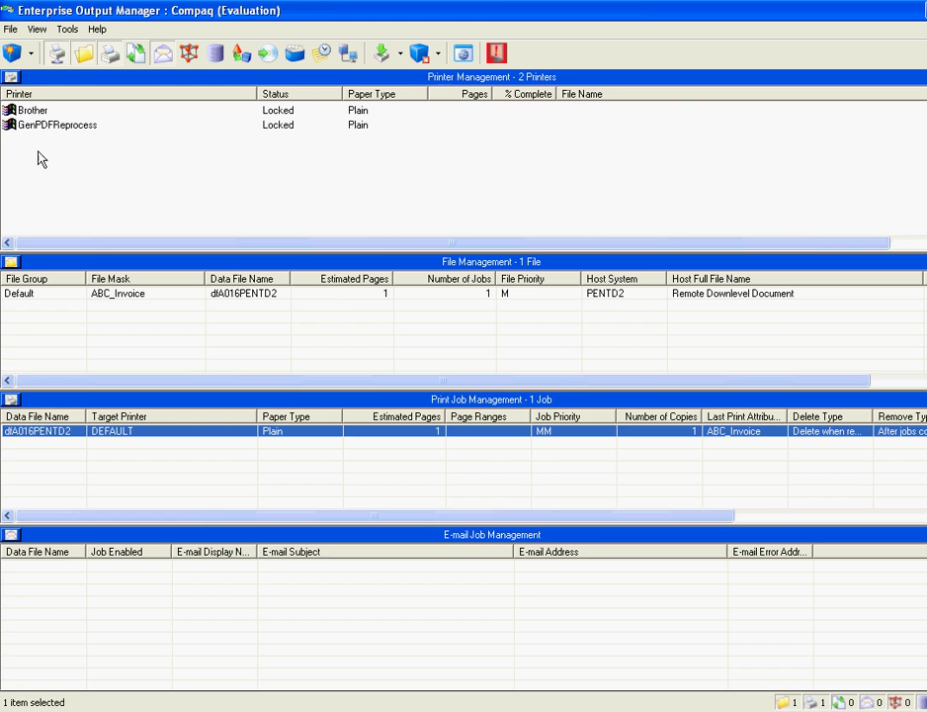
Open a preview of the data file that matched the ABC_Invoice file mask
double_click(344, 298)
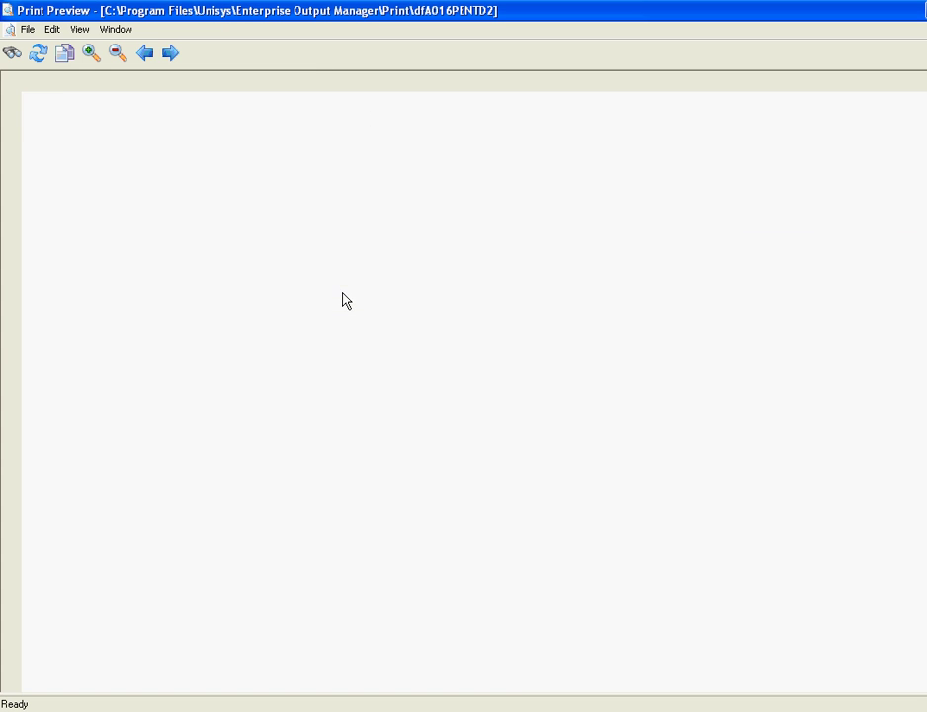